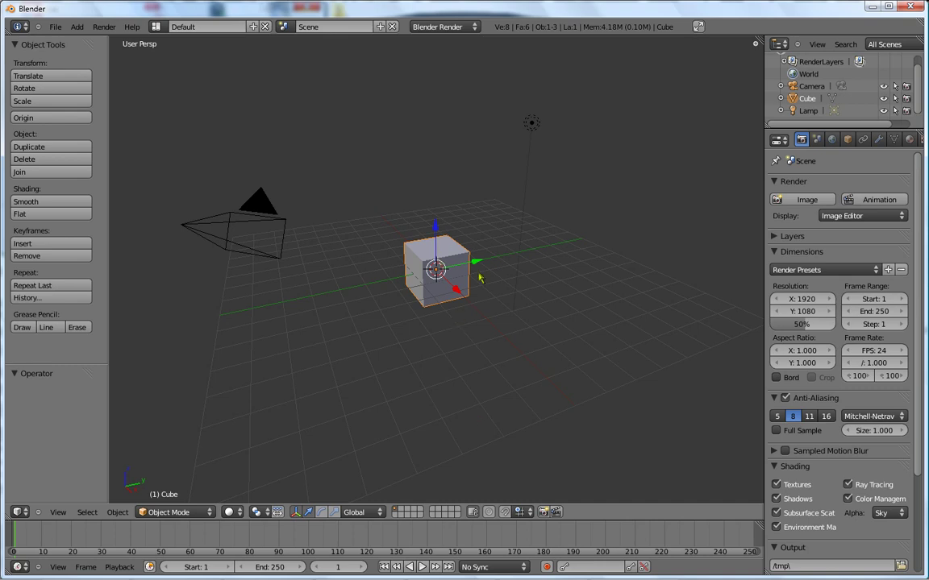
# Move the cube up along Z to 1.045 so it rests on the grid.
pyautogui.moveTo(534, 336)
pyautogui.mouseDown(button='middle')
pyautogui.moveTo(501, 348)
pyautogui.moveTo(442, 237)
pyautogui.mouseUp(button='middle')
pyautogui.moveTo(433, 230); pyautogui.dragTo(443, 269)
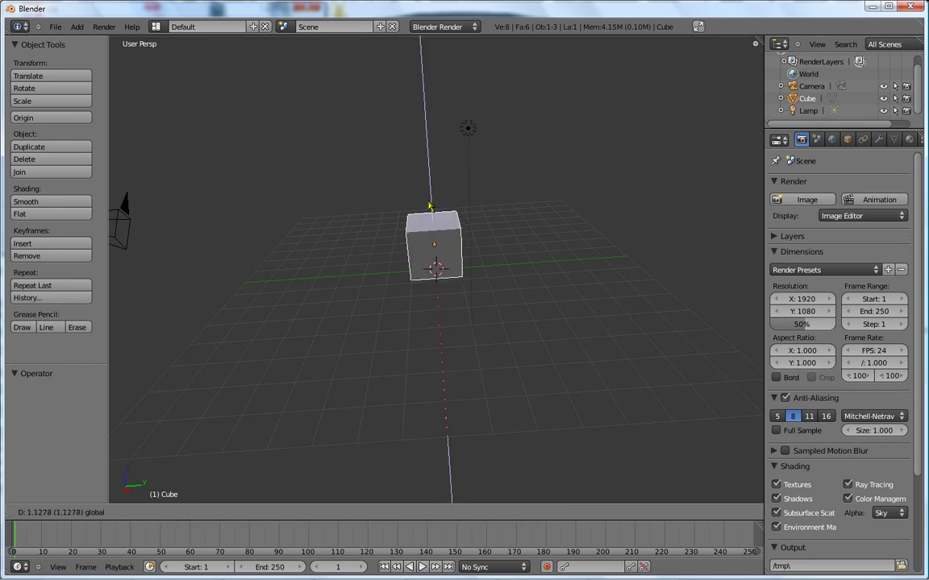
pyautogui.moveTo(442, 268)
pyautogui.mouseDown(button='middle')
pyautogui.moveTo(406, 327)
pyautogui.moveTo(442, 315)
pyautogui.moveTo(408, 305)
pyautogui.mouseUp(button='middle')
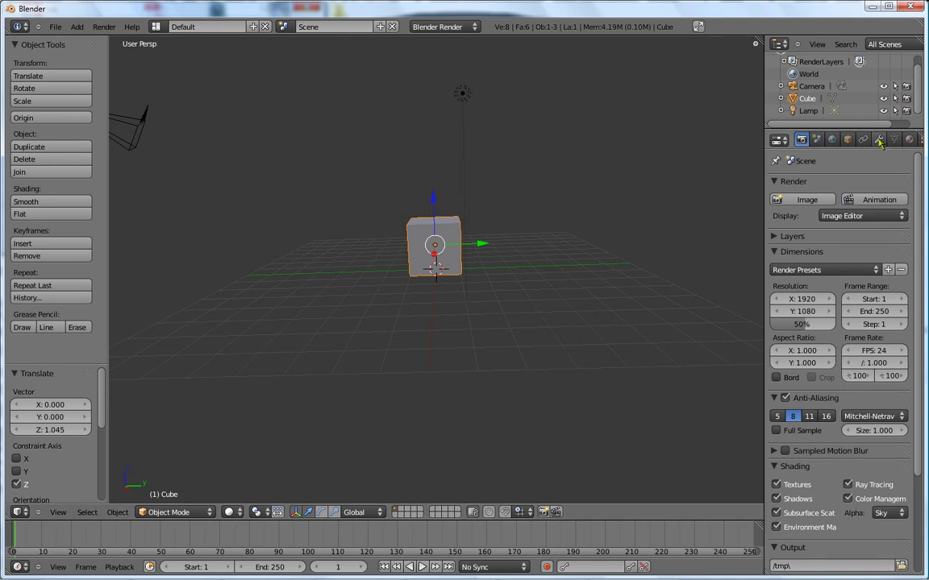
# Add a Catmull-Clark Subdivision Surface modifier to the cube, with 1 viewport and 2 render levels.
pyautogui.click(879, 139)
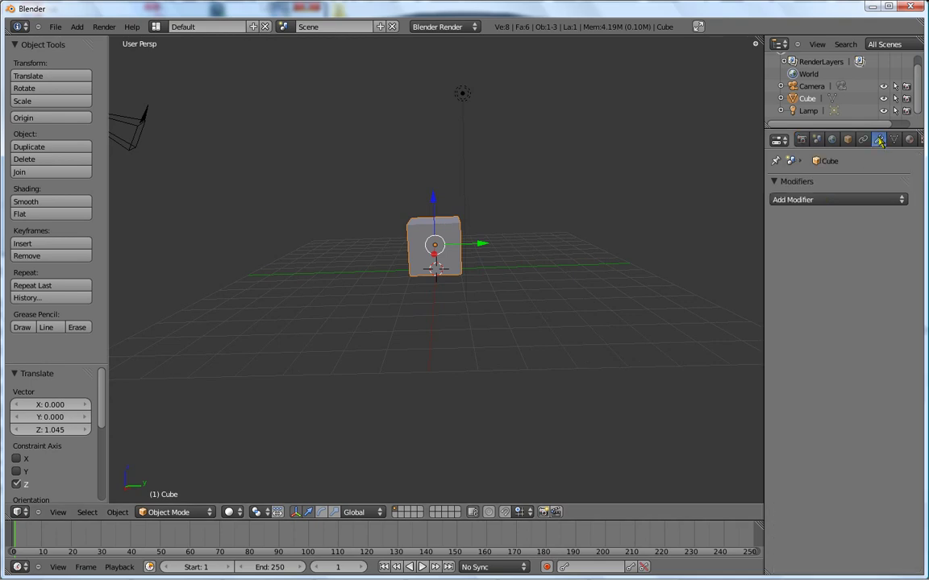
pyautogui.click(824, 201)
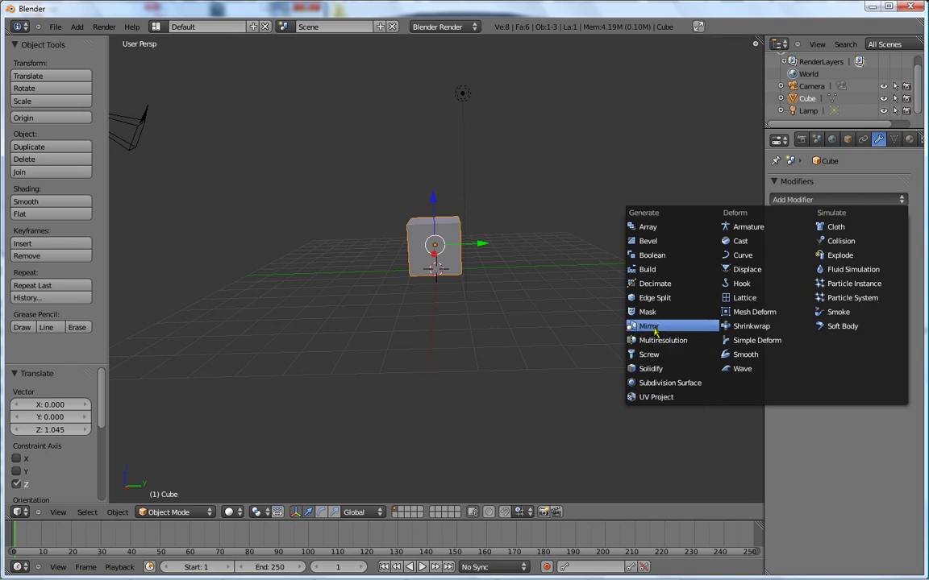
pyautogui.click(658, 386)
pyautogui.scroll(-2, 436, 246)
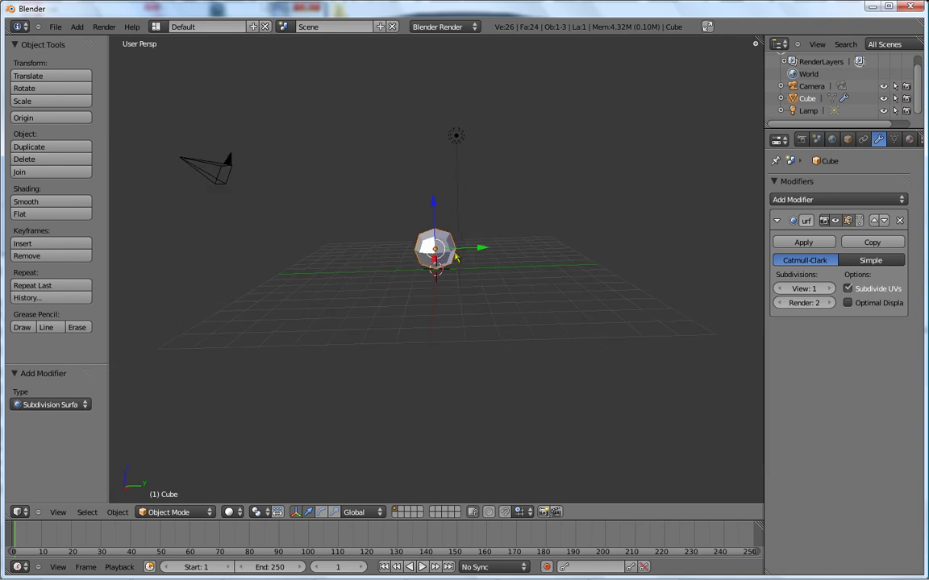
pyautogui.scroll(3, 455, 257)
pyautogui.moveTo(455, 257)
pyautogui.mouseDown(button='middle')
pyautogui.moveTo(488, 287)
pyautogui.moveTo(474, 307)
pyautogui.moveTo(423, 287)
pyautogui.moveTo(436, 255)
pyautogui.moveTo(458, 263)
pyautogui.moveTo(455, 343)
pyautogui.moveTo(420, 408)
pyautogui.moveTo(380, 425)
pyautogui.moveTo(498, 431)
pyautogui.moveTo(511, 402)
pyautogui.moveTo(482, 327)
pyautogui.moveTo(444, 305)
pyautogui.moveTo(451, 278)
pyautogui.mouseUp(button='middle')
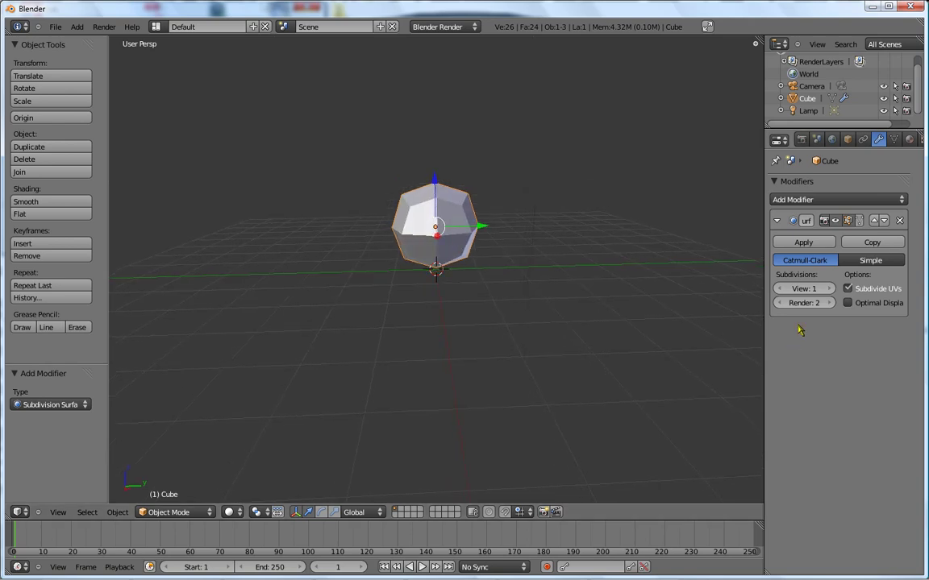
# Set viewport subdivisions to 3 and apply smooth shading, keeping the sphere's original size.
pyautogui.click(830, 289)
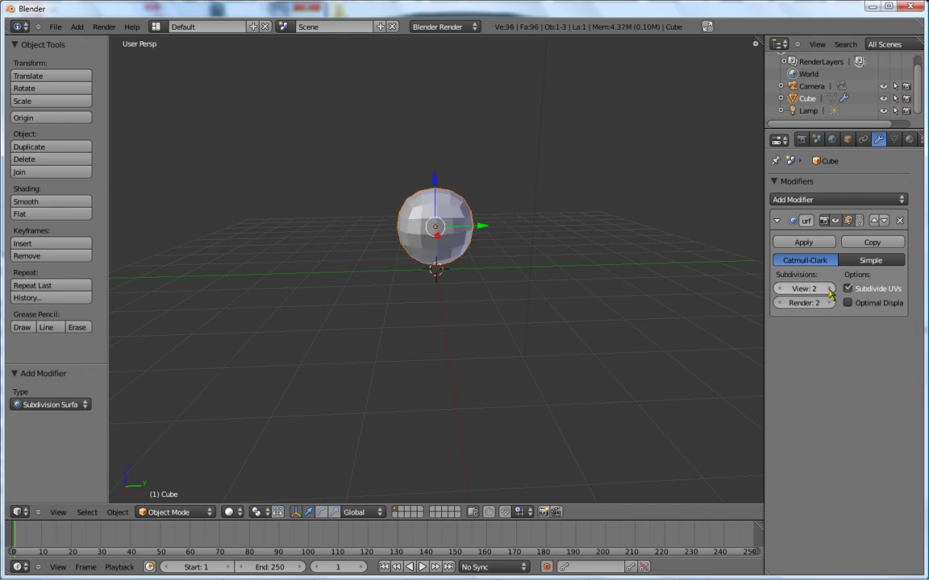
pyautogui.click(829, 290)
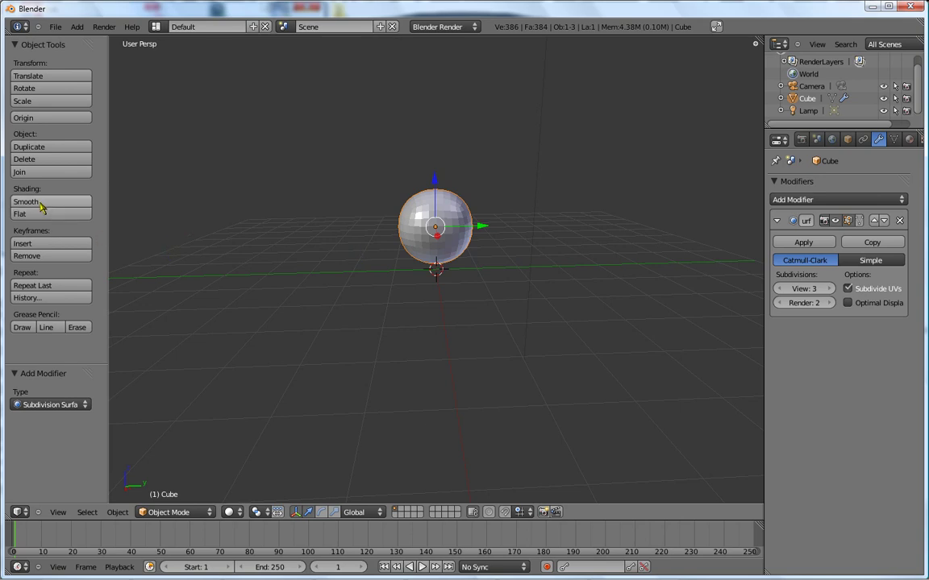
pyautogui.press('s')
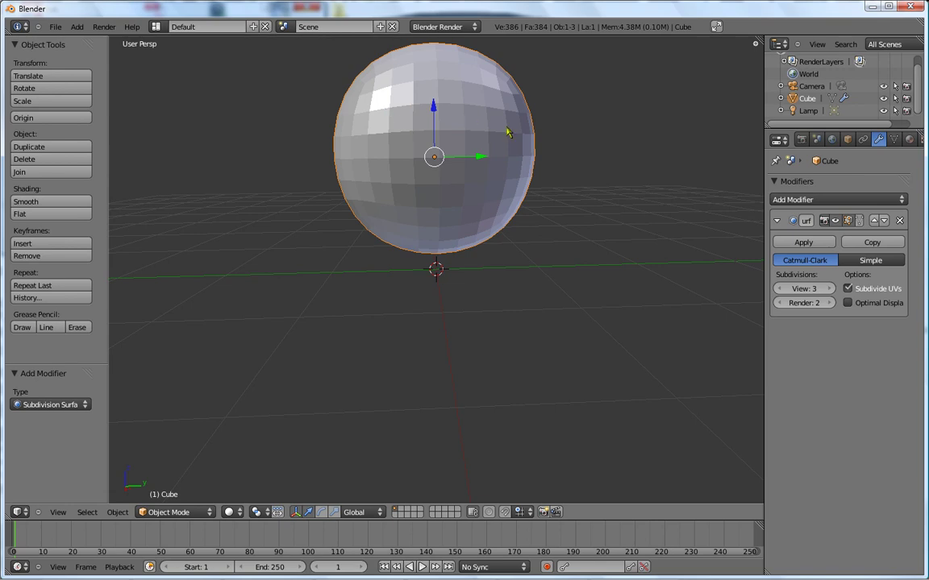
pyautogui.click(46, 206)
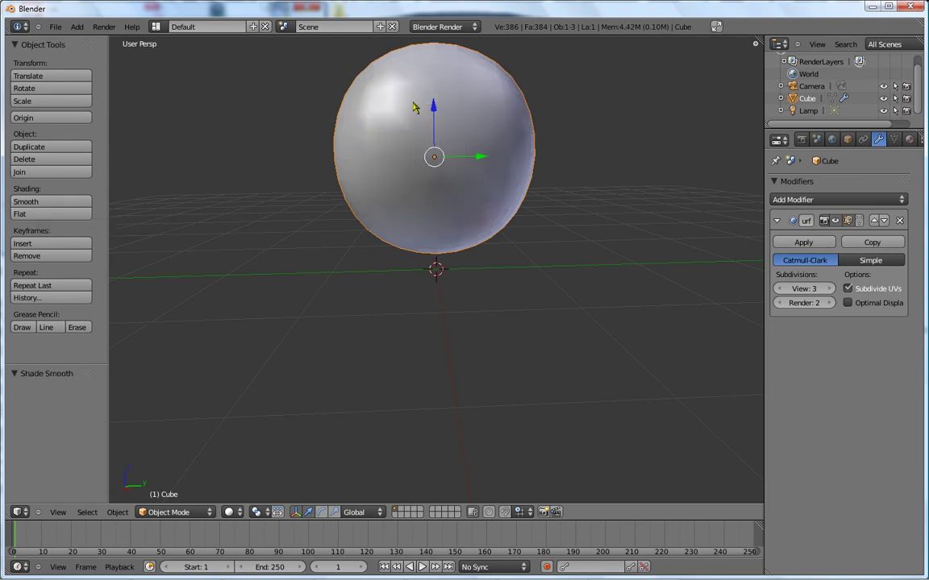
pyautogui.press('s')
pyautogui.rightClick(465, 225)
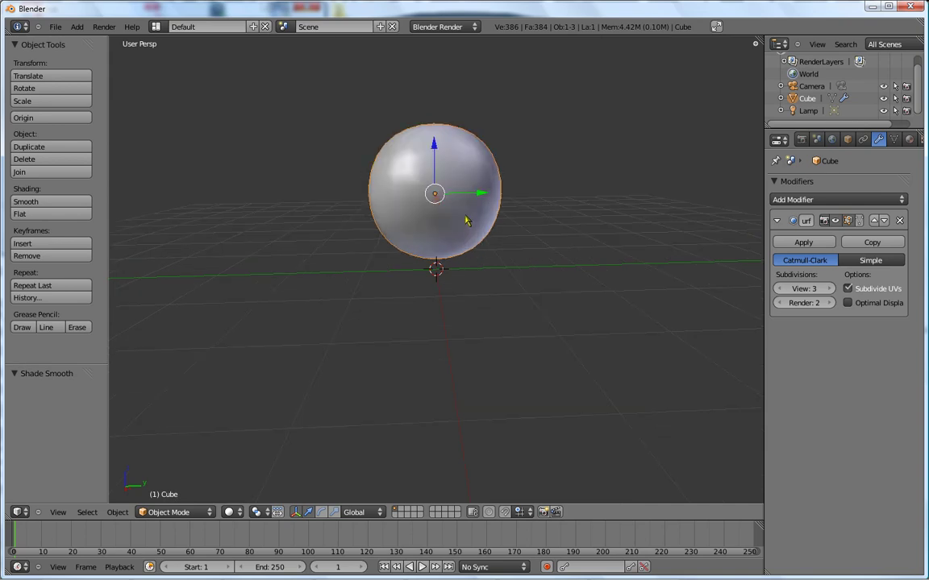
pyautogui.moveTo(467, 221)
pyautogui.mouseDown(button='middle')
pyautogui.moveTo(460, 297)
pyautogui.moveTo(397, 353)
pyautogui.moveTo(484, 199)
pyautogui.moveTo(462, 177)
pyautogui.mouseUp(button='middle')
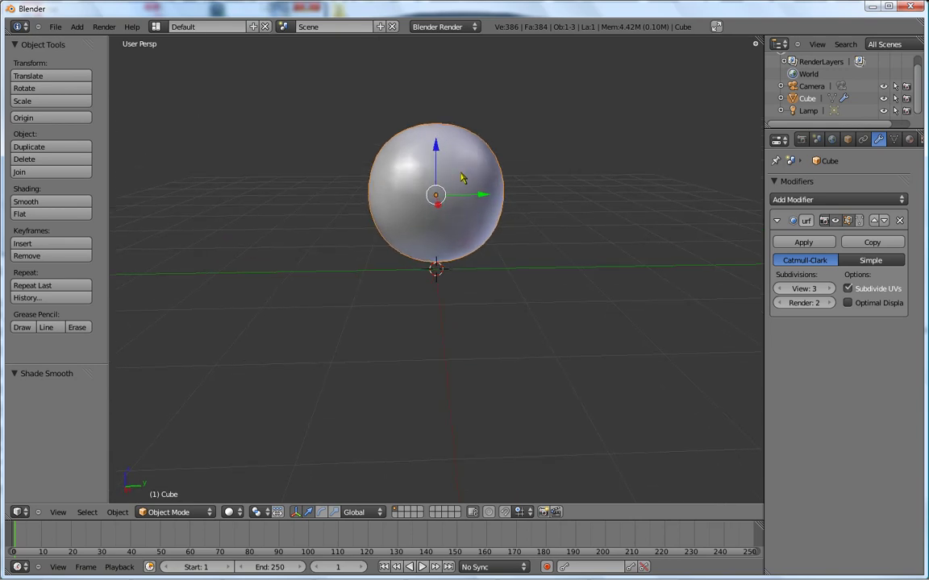
# Enter Edit Mode and move the cage's top-right corner vertex.
pyautogui.press('Tab')
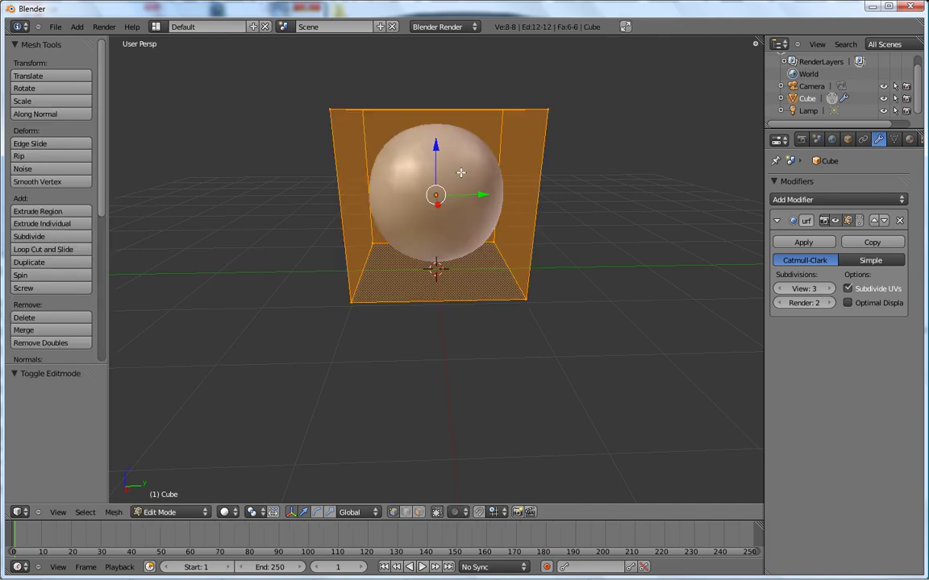
pyautogui.moveTo(411, 139)
pyautogui.mouseDown(button='middle')
pyautogui.moveTo(446, 240)
pyautogui.moveTo(456, 336)
pyautogui.moveTo(454, 177)
pyautogui.moveTo(322, 100)
pyautogui.mouseUp(button='middle')
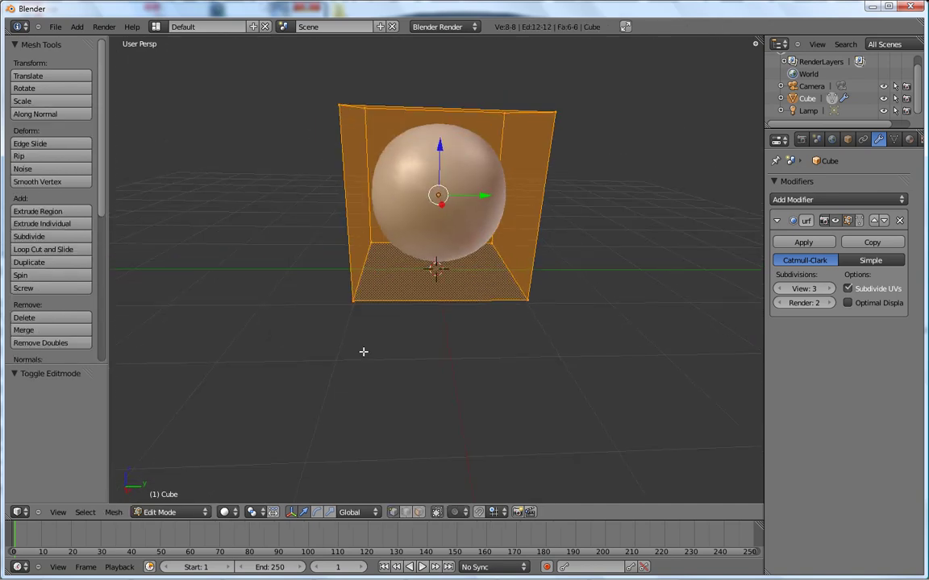
pyautogui.moveTo(564, 214)
pyautogui.mouseDown(button='middle')
pyautogui.moveTo(482, 284)
pyautogui.moveTo(596, 215)
pyautogui.moveTo(614, 228)
pyautogui.mouseUp(button='middle')
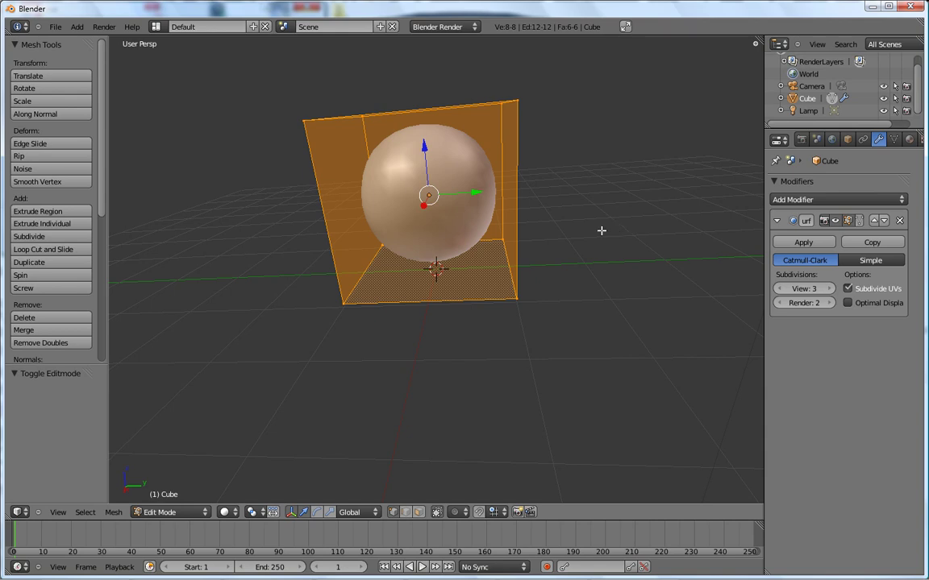
pyautogui.rightClick(516, 100)
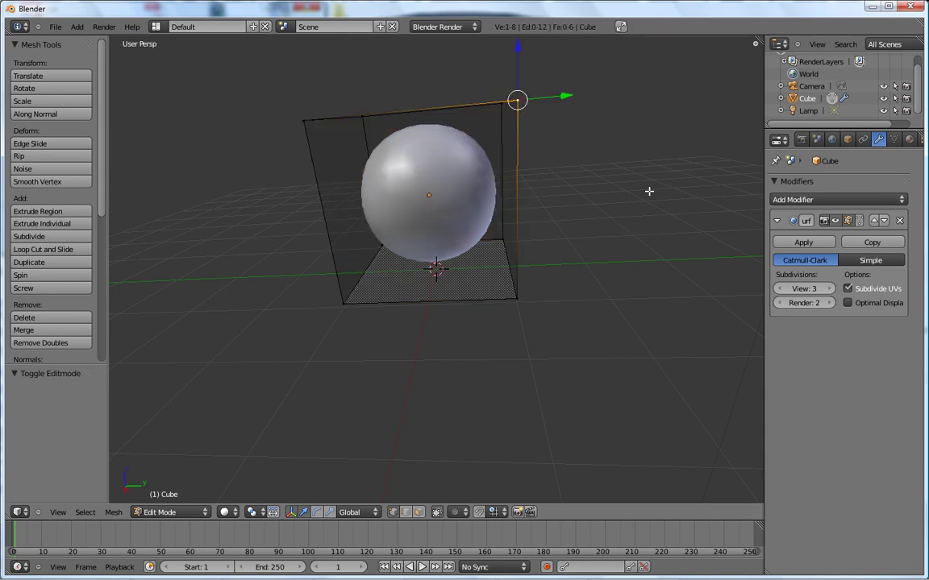
pyautogui.press('g')
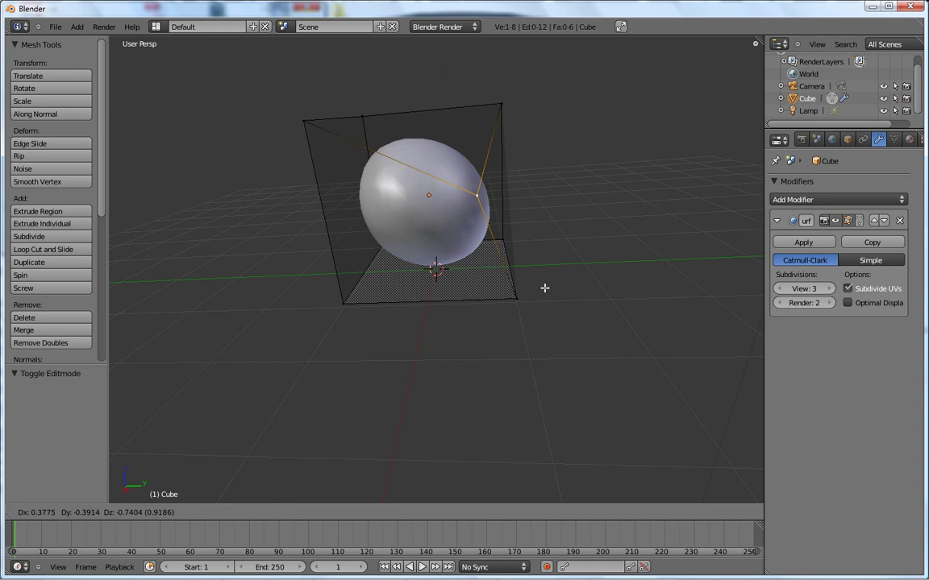
pyautogui.click(539, 217)
# Move the top corner vertex, then undo the vertex moves to restore the smooth sphere.
pyautogui.moveTo(539, 217)
pyautogui.mouseDown(button='middle')
pyautogui.moveTo(665, 306)
pyautogui.moveTo(452, 85)
pyautogui.mouseUp(button='middle')
pyautogui.rightClick(453, 85)
pyautogui.press('g')
pyautogui.click(456, 348)
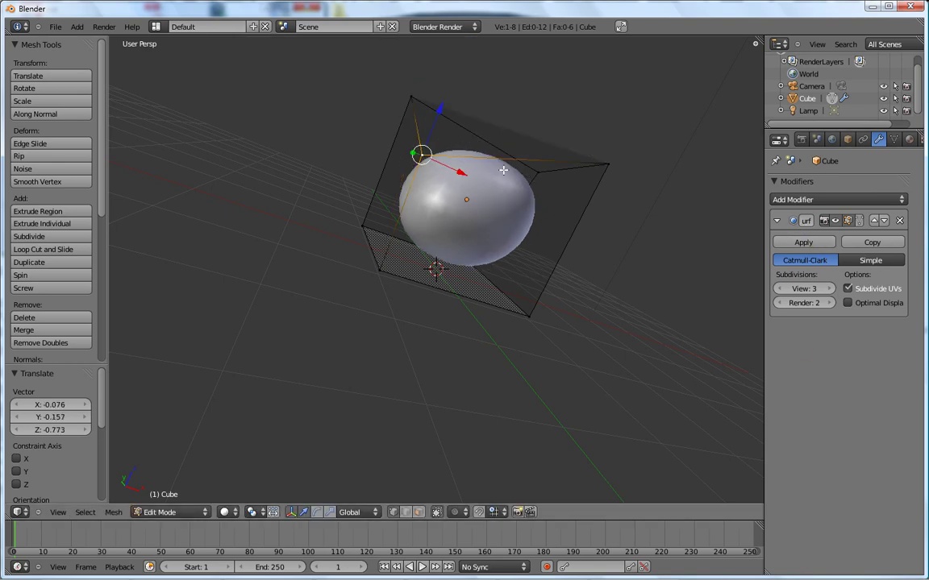
pyautogui.hotkey('ctrl', 'z')
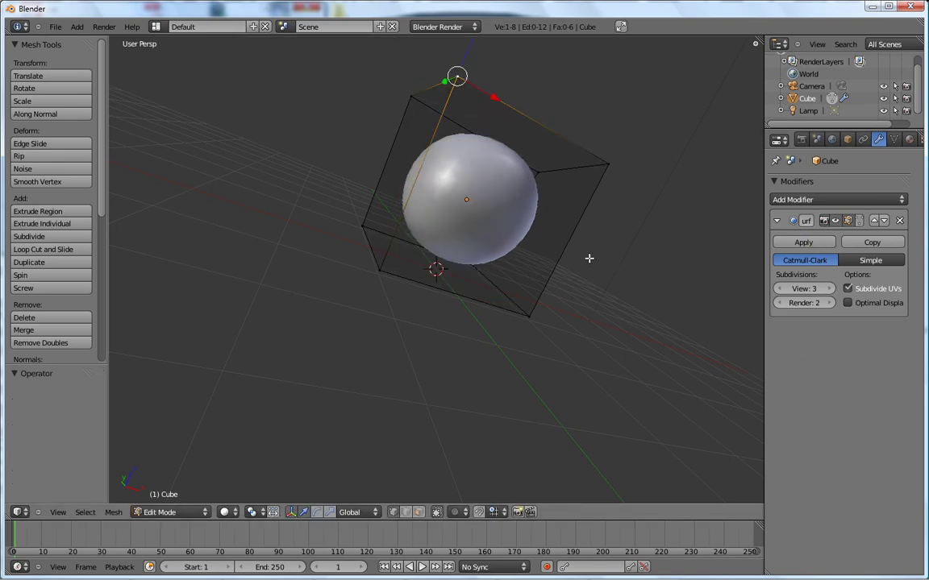
pyautogui.moveTo(667, 158)
pyautogui.mouseDown(button='middle')
pyautogui.moveTo(592, 156)
pyautogui.moveTo(607, 168)
pyautogui.mouseUp(button='middle')
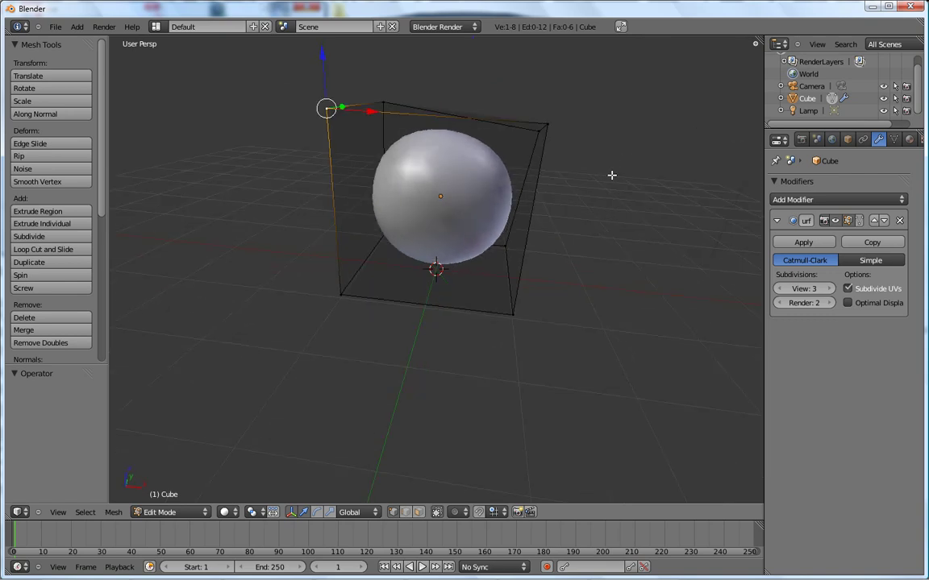
pyautogui.hotkey('ctrl', 'z')
pyautogui.hotkey('ctrl', 'z')
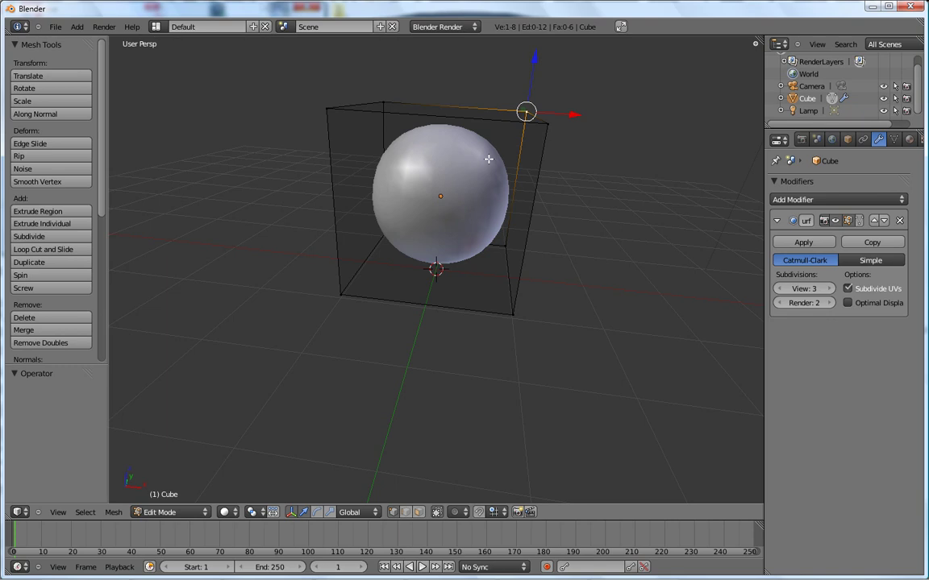
pyautogui.moveTo(472, 155); pyautogui.dragTo(510, 244, button='middle')
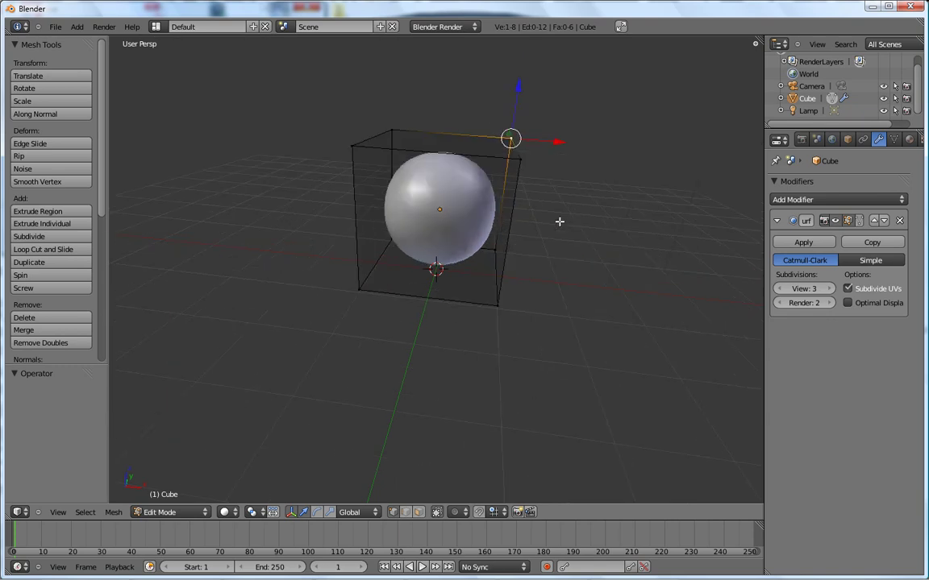
# Add two horizontal edge loops, one near the top and one near the bottom.
pyautogui.hotkey('ctrl', 'r')
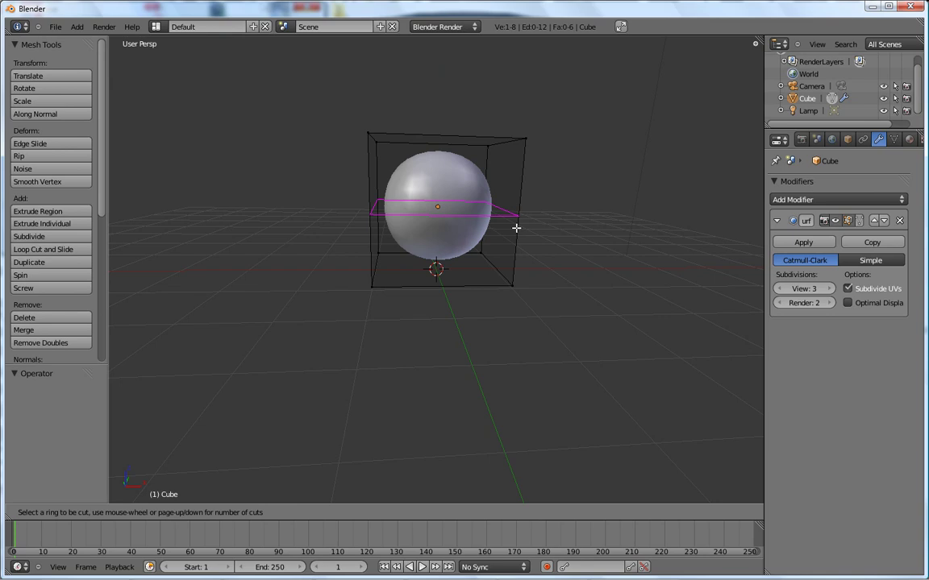
pyautogui.click(516, 229)
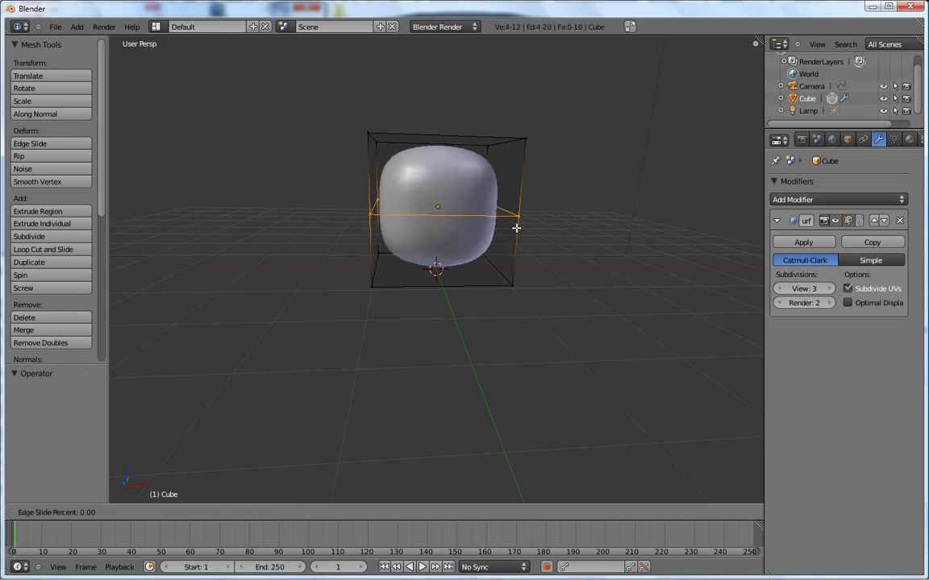
pyautogui.click(523, 176)
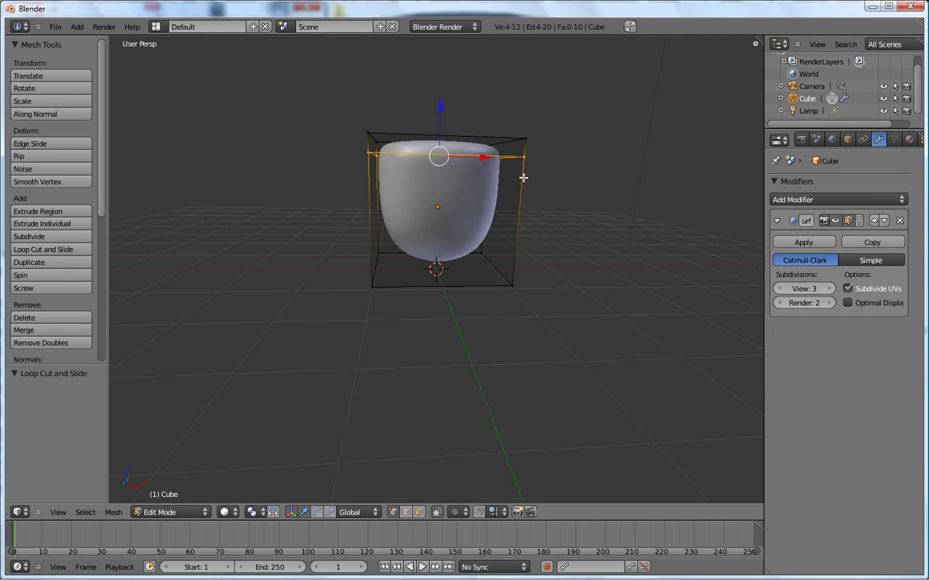
pyautogui.hotkey('ctrl', 'r')
pyautogui.click(505, 254)
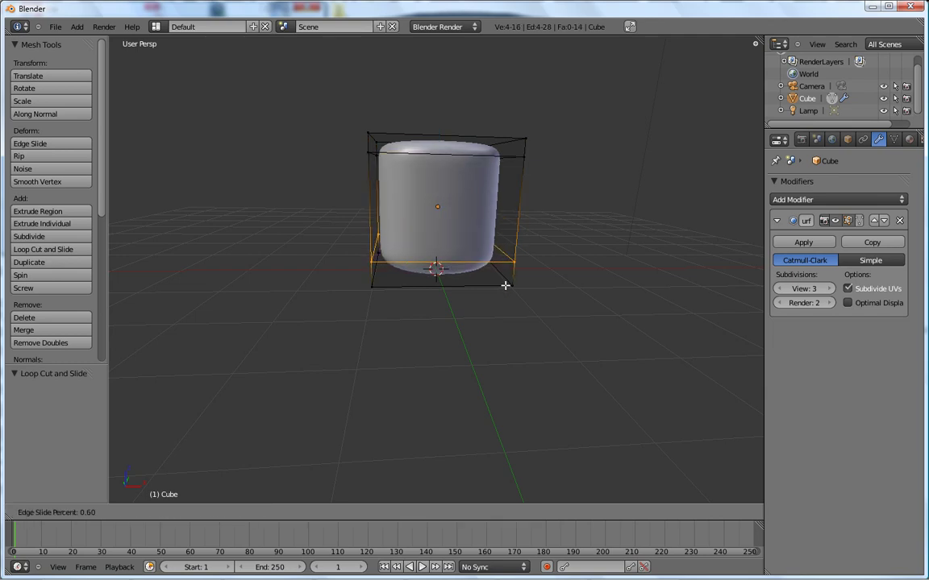
pyautogui.click(504, 281)
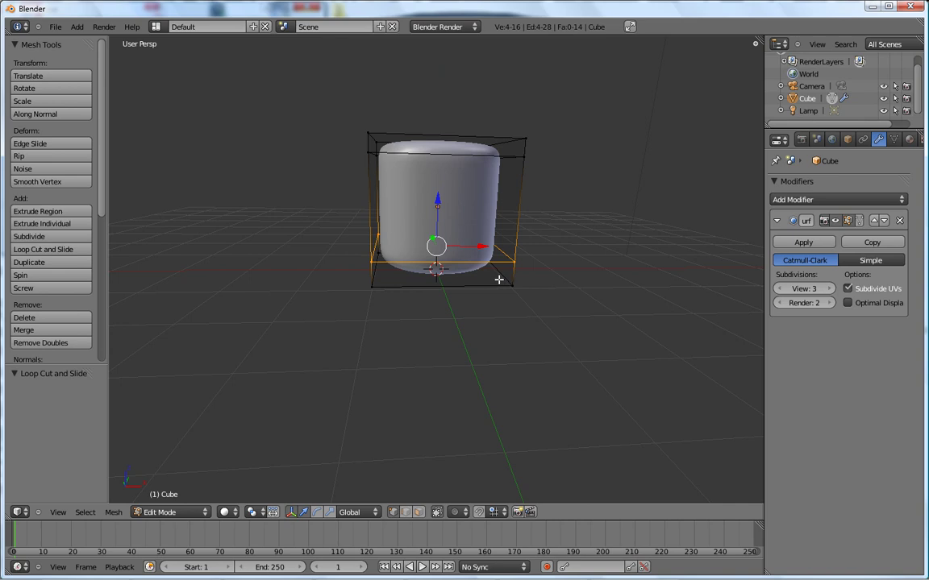
# Box-select the bottom face of the new cylinder shape.
pyautogui.scroll(-1, 306, 234)
pyautogui.moveTo(306, 235); pyautogui.dragTo(296, 221, button='middle')
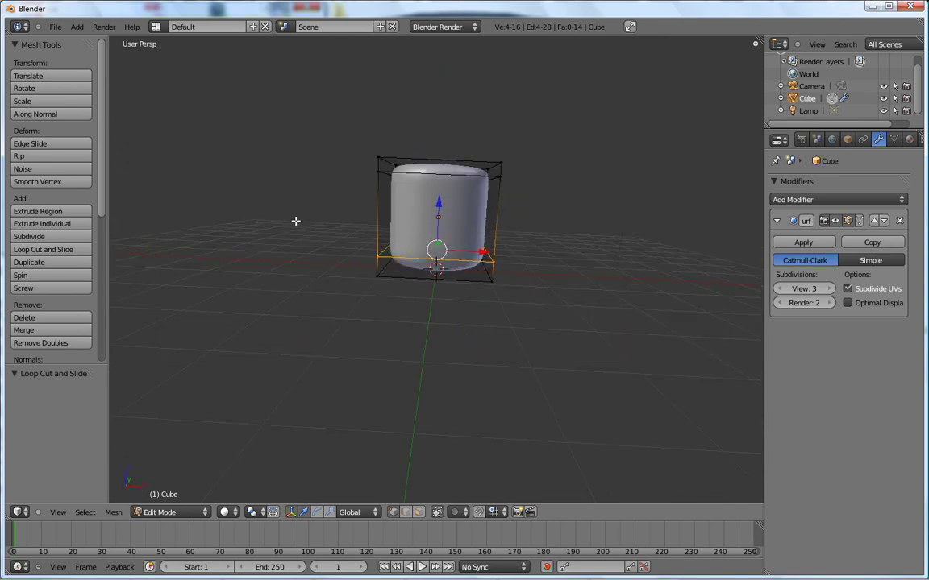
pyautogui.moveTo(297, 215); pyautogui.dragTo(297, 207, button='middle')
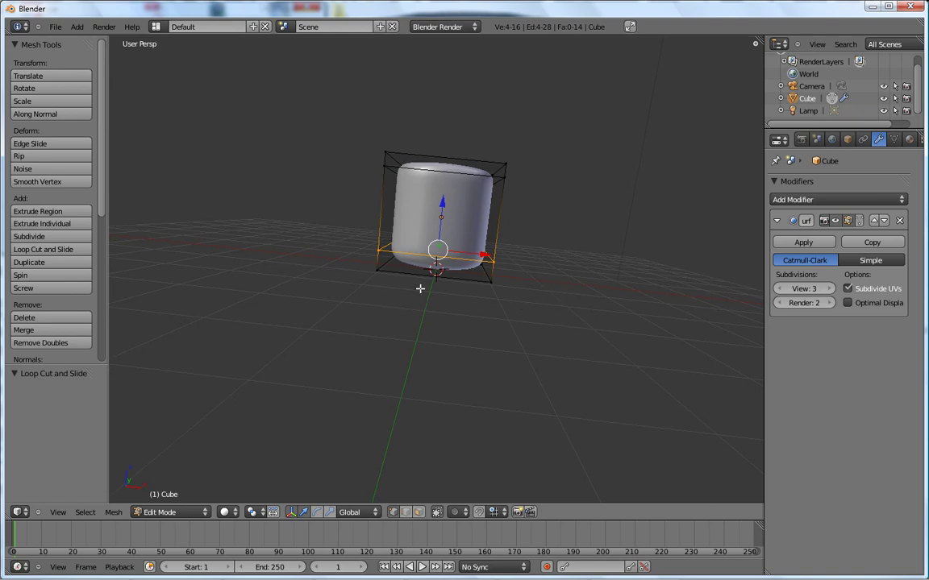
pyautogui.press('b')
pyautogui.moveTo(310, 198); pyautogui.dragTo(511, 304)
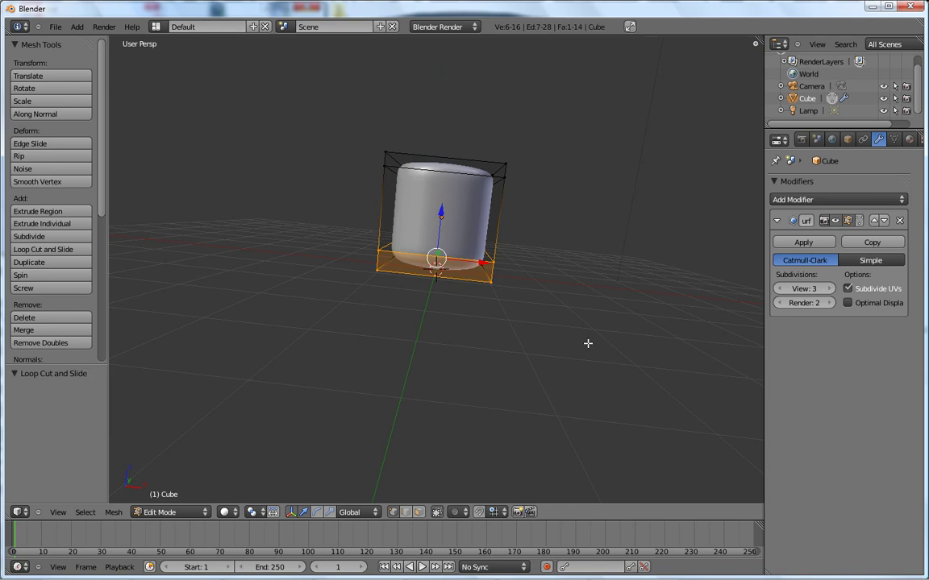
pyautogui.moveTo(618, 272)
pyautogui.mouseDown(button='middle')
pyautogui.moveTo(555, 304)
pyautogui.moveTo(481, 320)
pyautogui.moveTo(443, 305)
pyautogui.moveTo(520, 286)
pyautogui.mouseUp(button='middle')
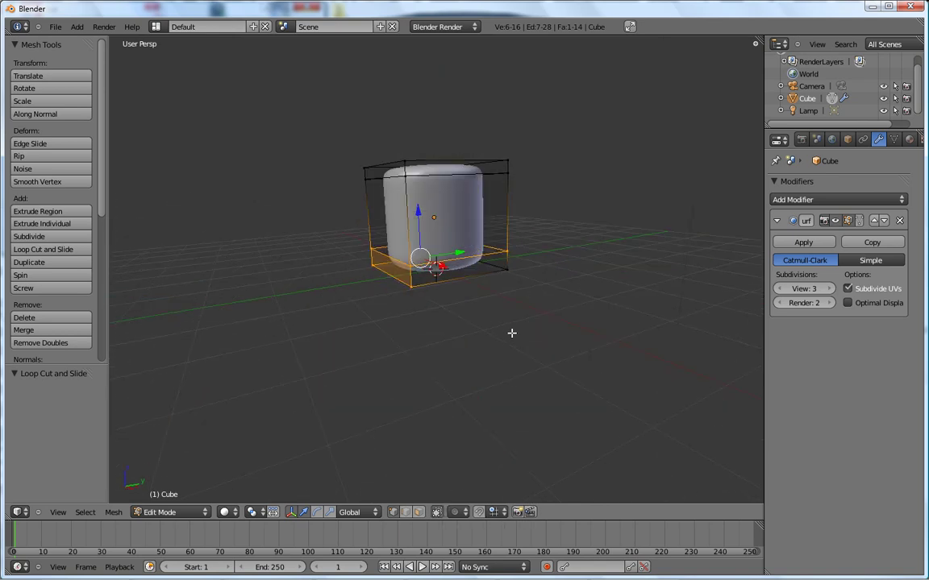
pyautogui.press('Tab')
pyautogui.press('Tab')
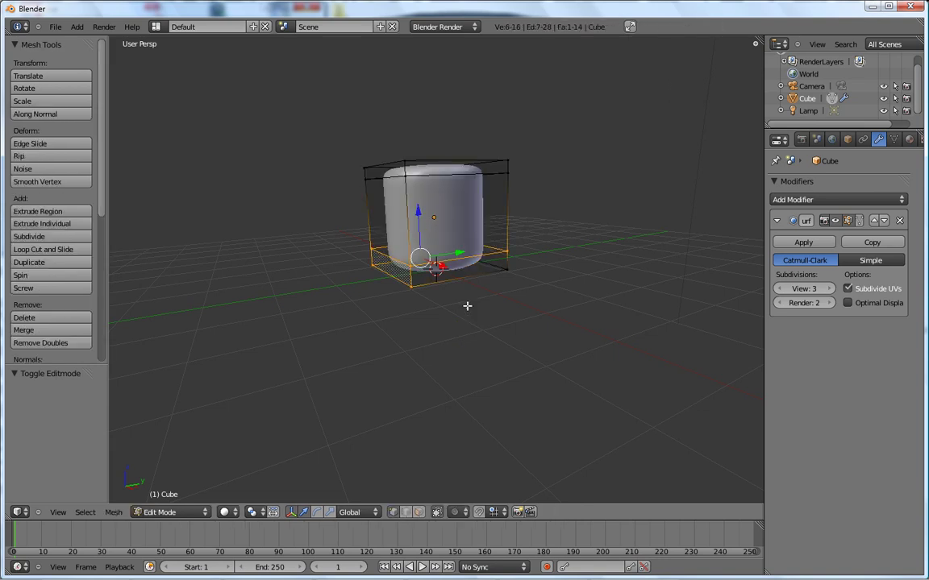
# Deselect all, disable occlusion, and box-select all the bottom vertices.
pyautogui.press('a')
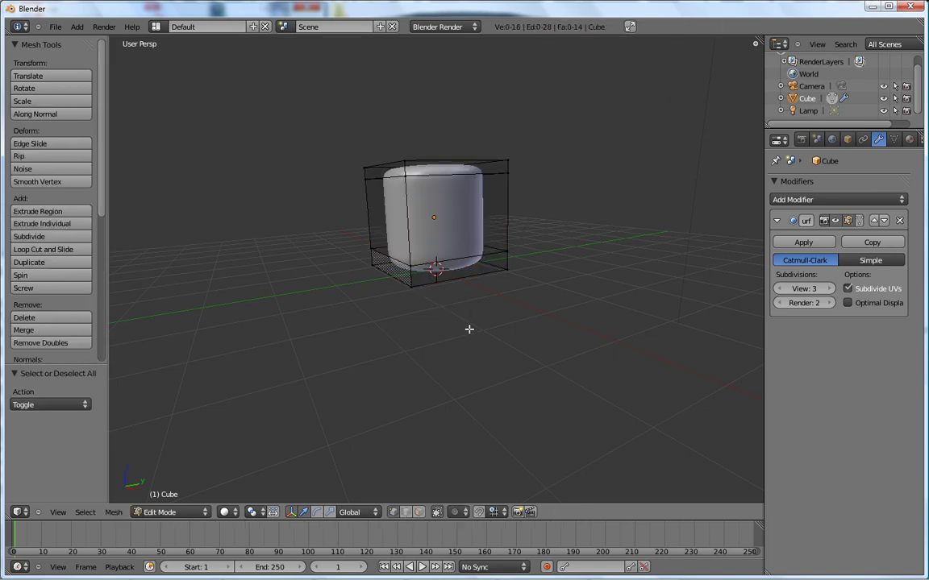
pyautogui.click(436, 512)
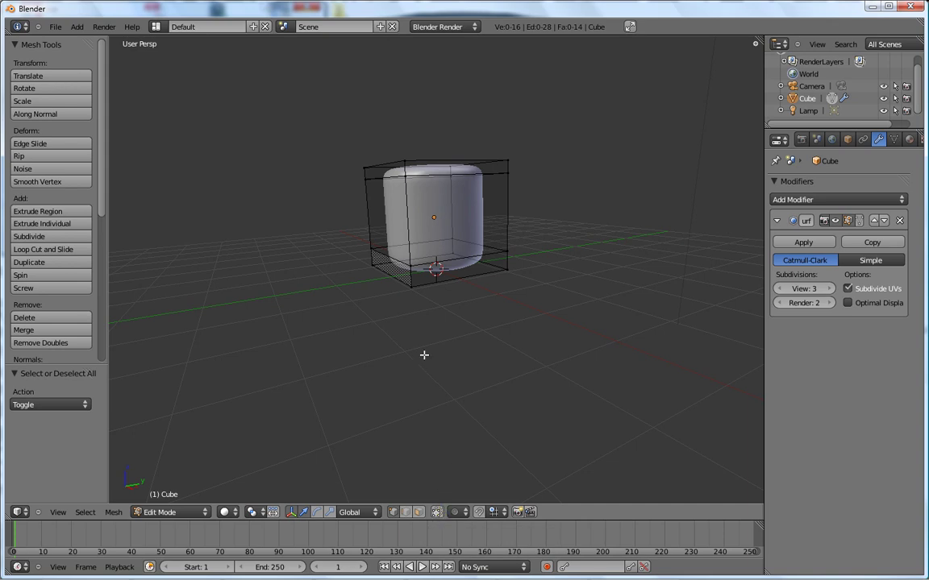
pyautogui.moveTo(481, 349)
pyautogui.mouseDown(button='middle')
pyautogui.moveTo(505, 344)
pyautogui.moveTo(425, 363)
pyautogui.moveTo(502, 303)
pyautogui.mouseUp(button='middle')
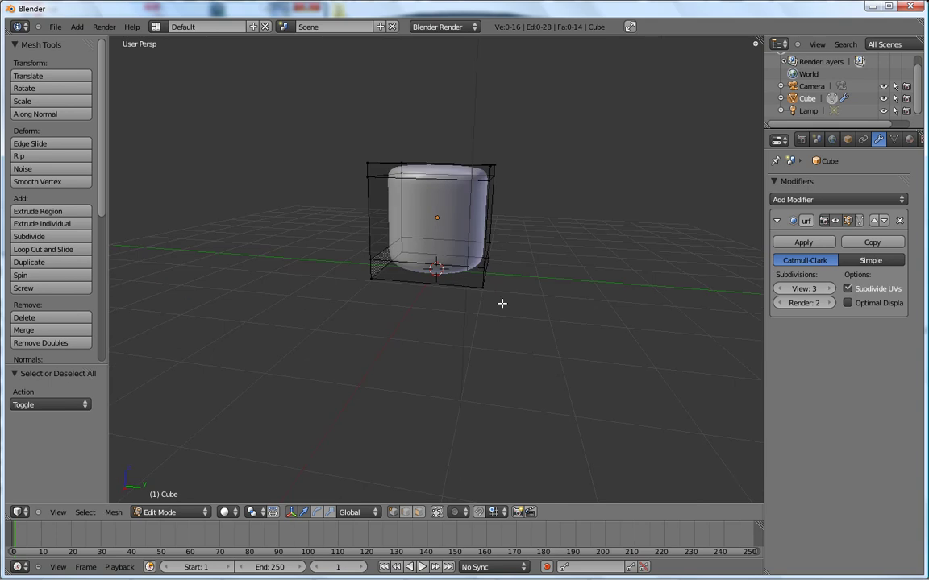
pyautogui.moveTo(483, 266)
pyautogui.mouseDown(button='middle')
pyautogui.moveTo(392, 369)
pyautogui.moveTo(504, 360)
pyautogui.moveTo(468, 500)
pyautogui.mouseUp(button='middle')
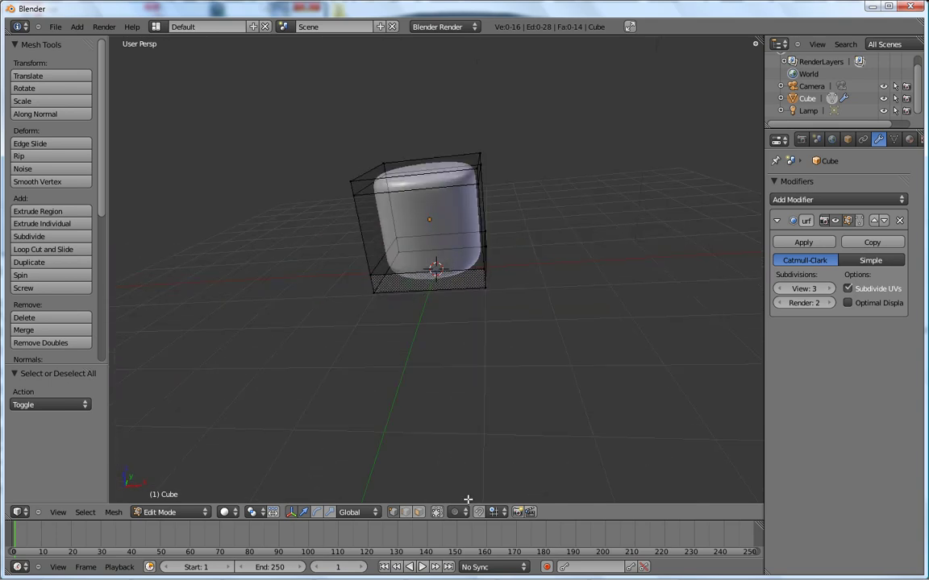
pyautogui.moveTo(281, 207); pyautogui.dragTo(279, 186, button='middle')
pyautogui.press('b')
pyautogui.moveTo(307, 189); pyautogui.dragTo(531, 321)
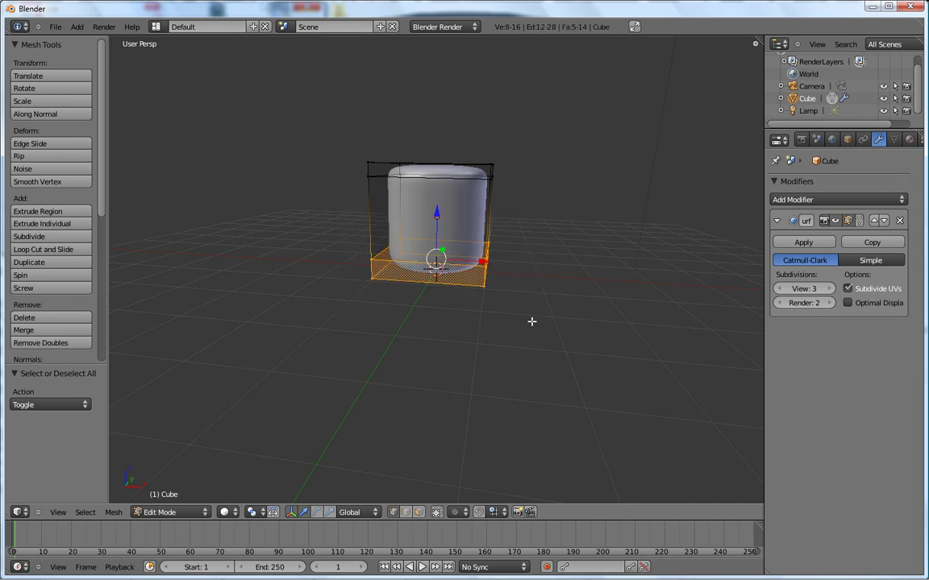
pyautogui.moveTo(603, 290)
pyautogui.mouseDown(button='middle')
pyautogui.moveTo(503, 340)
pyautogui.moveTo(331, 334)
pyautogui.moveTo(290, 321)
pyautogui.moveTo(479, 318)
pyautogui.mouseUp(button='middle')
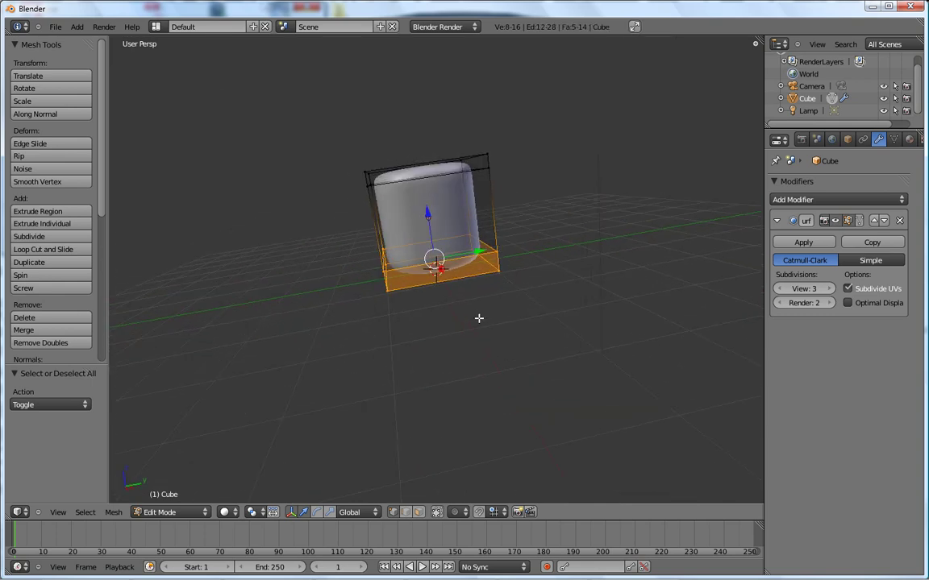
# In Front Ortho view, scale the bottom vertices to 0.593 to taper the base.
pyautogui.press('KP_7')
pyautogui.press('KP_1')
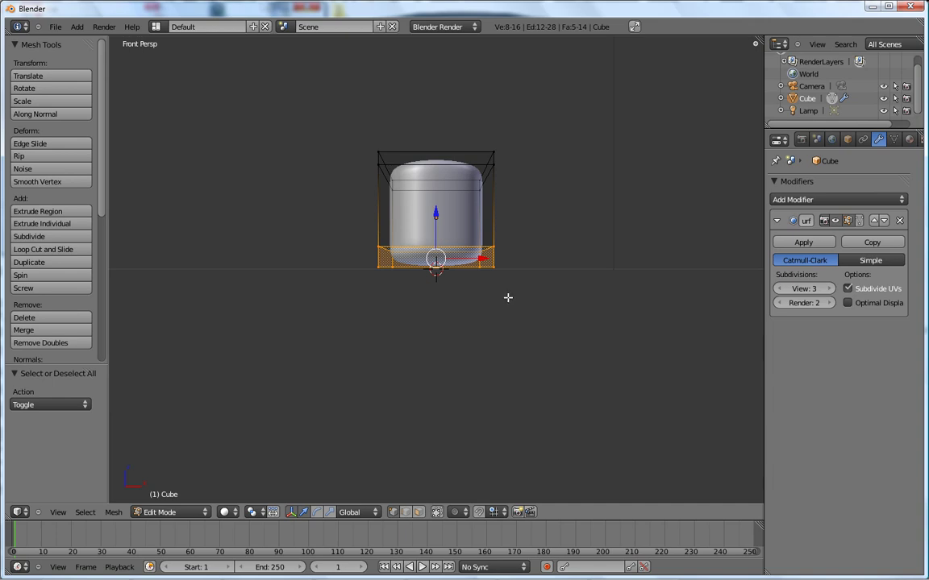
pyautogui.press('KP_5')
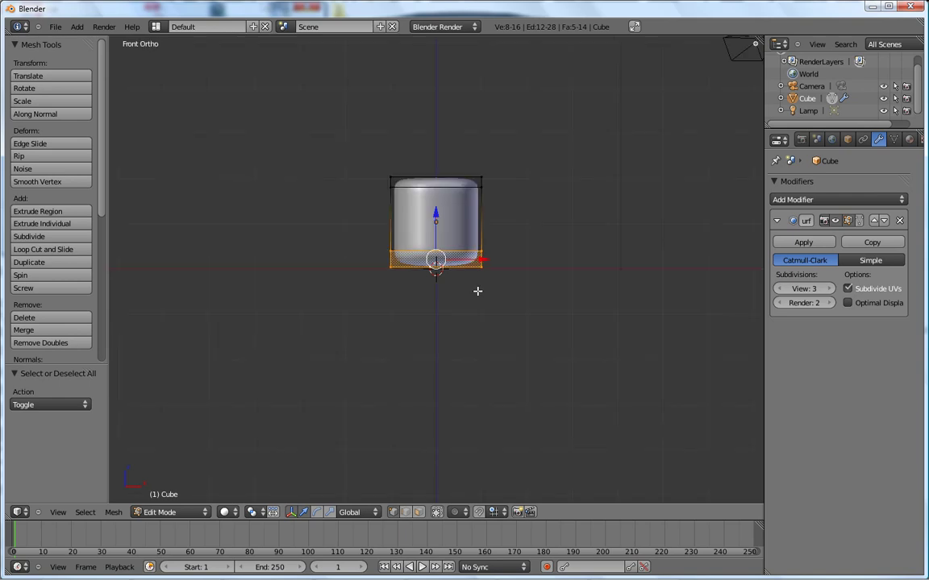
pyautogui.scroll(2, 509, 299)
pyautogui.scroll(2, 484, 271)
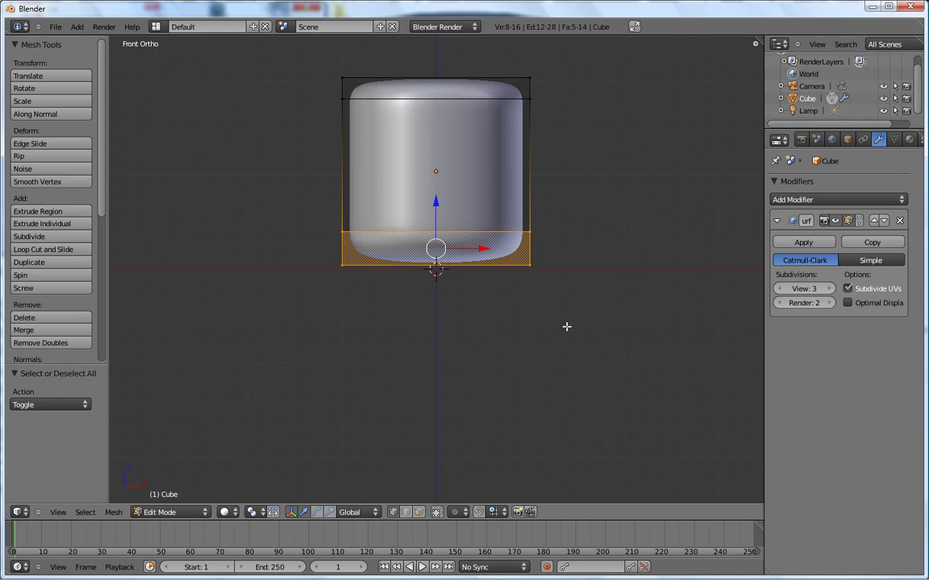
pyautogui.press('s')
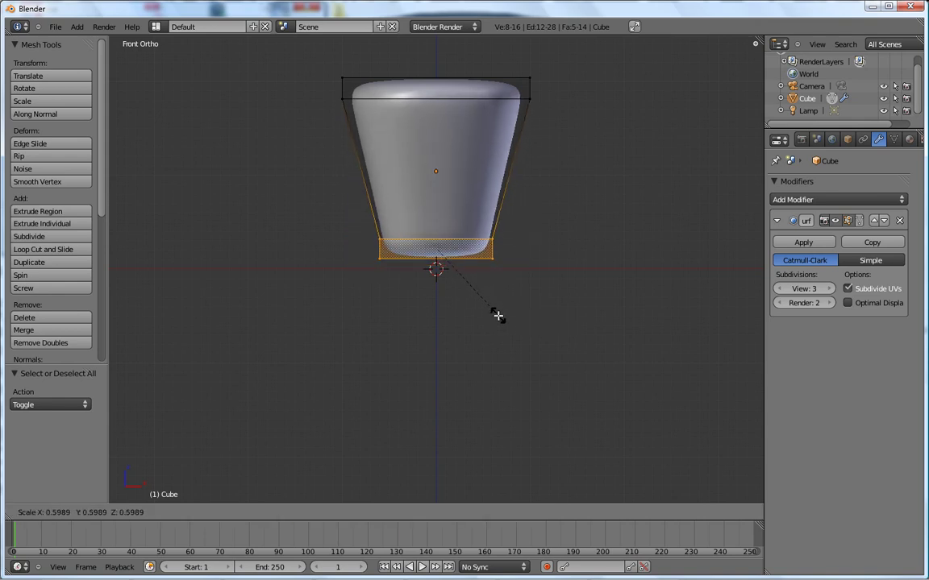
pyautogui.click(495, 315)
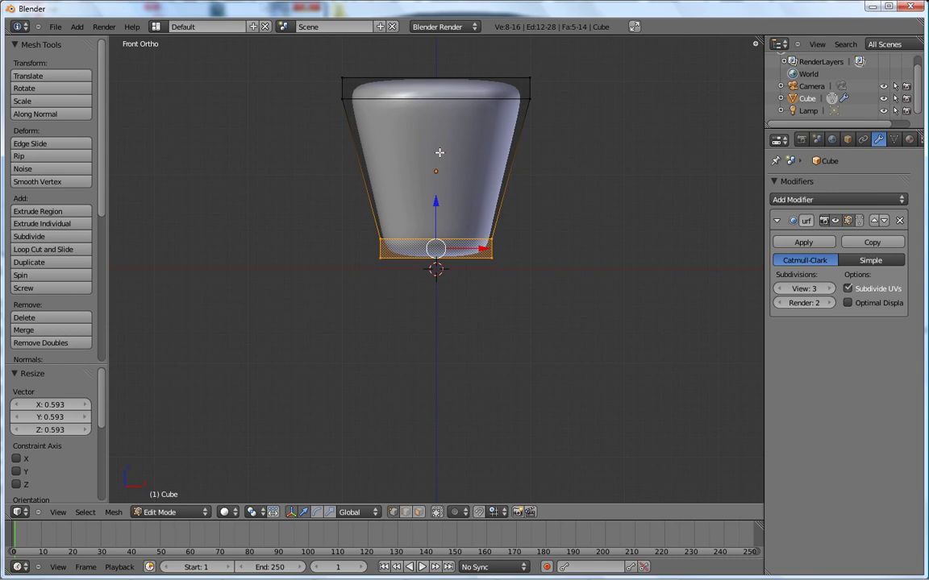
pyautogui.moveTo(436, 117)
pyautogui.mouseDown(button='middle')
pyautogui.moveTo(435, 269)
pyautogui.moveTo(470, 305)
pyautogui.moveTo(470, 176)
pyautogui.moveTo(442, 229)
pyautogui.moveTo(435, 277)
pyautogui.mouseUp(button='middle')
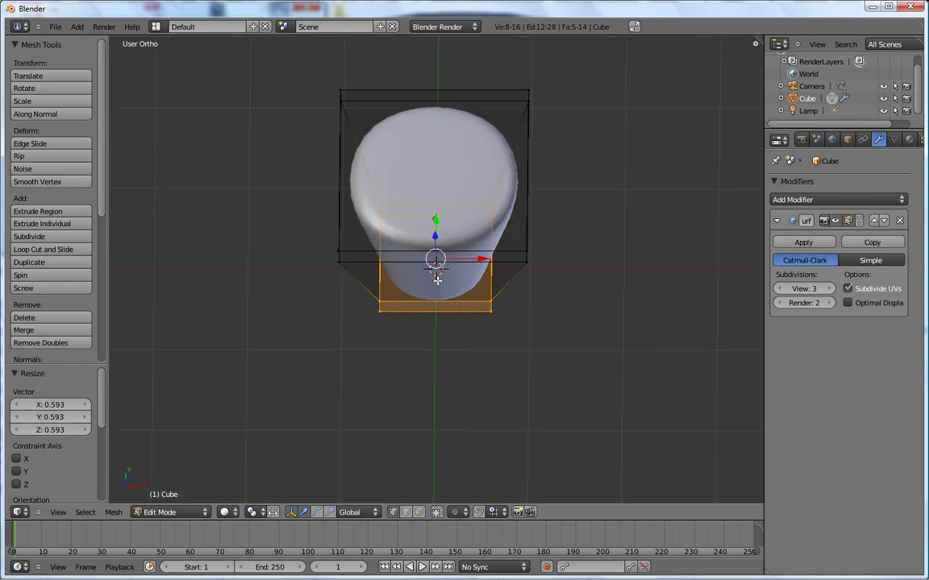
# Deselect everything in Top view and switch to Face select mode.
pyautogui.press('KP_7')
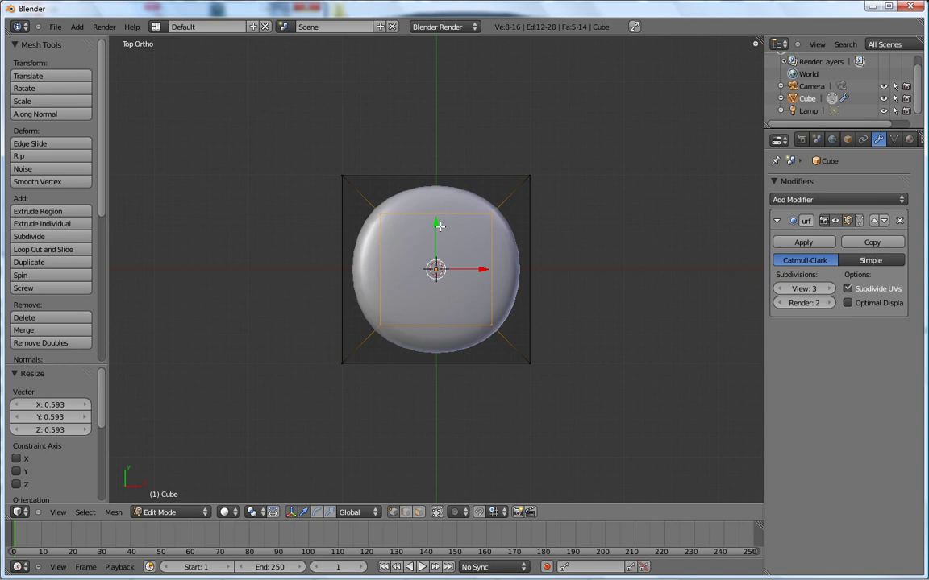
pyautogui.press('a')
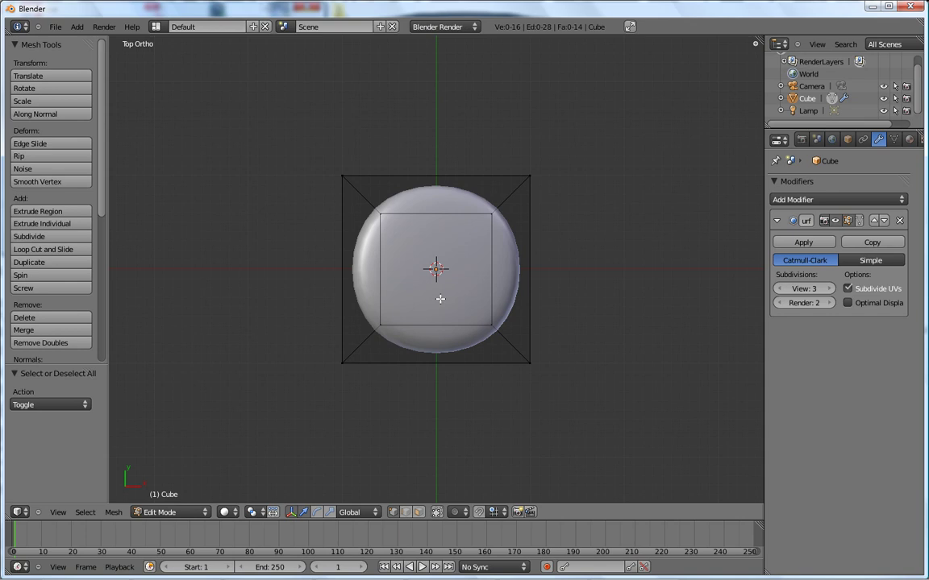
pyautogui.moveTo(441, 297)
pyautogui.mouseDown(button='middle')
pyautogui.moveTo(547, 198)
pyautogui.moveTo(533, 215)
pyautogui.mouseUp(button='middle')
pyautogui.rightClick(329, 119)
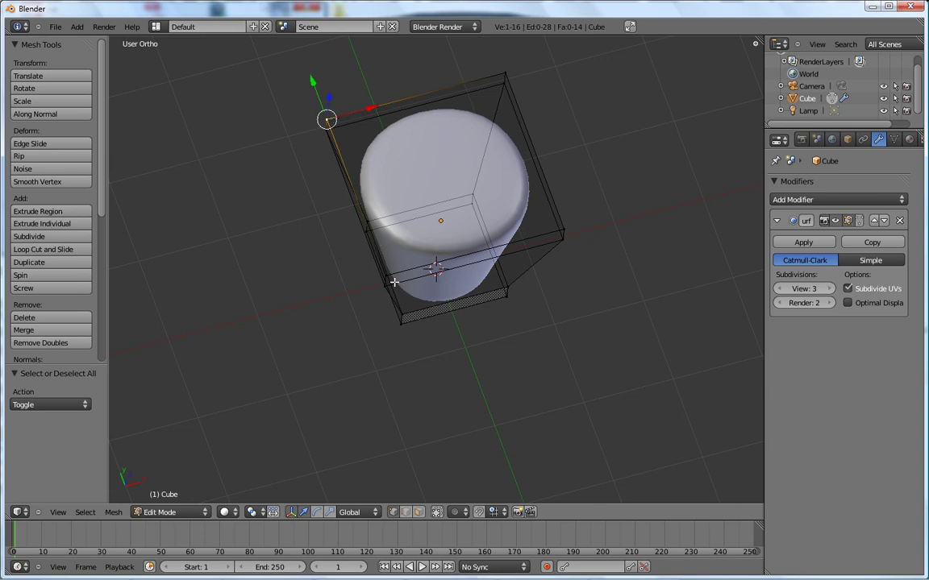
pyautogui.press('a')
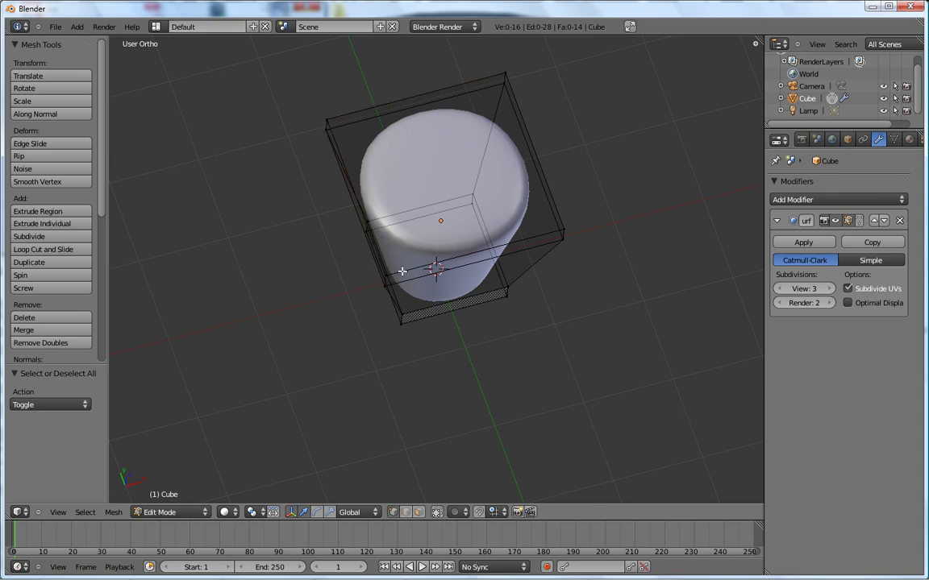
pyautogui.press('KP_7')
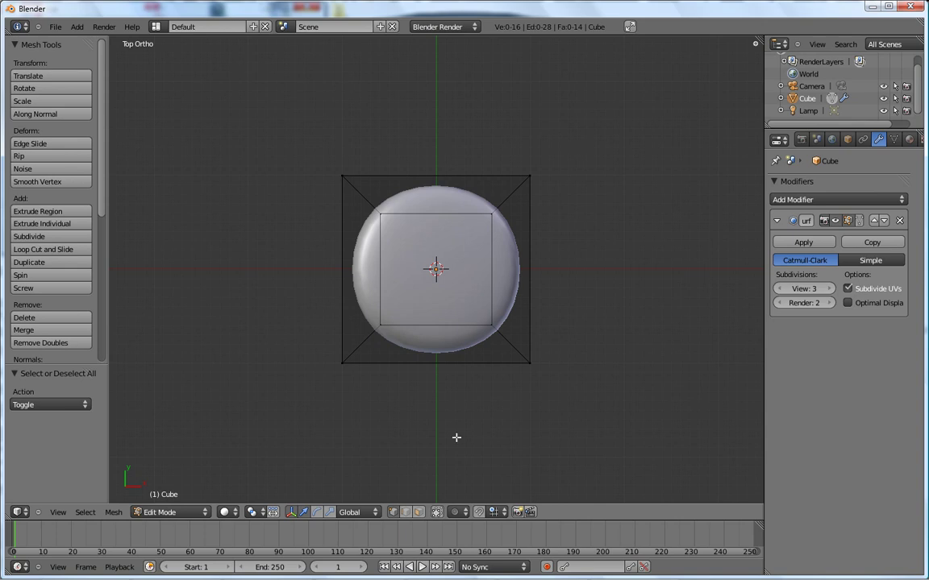
pyautogui.click(419, 512)
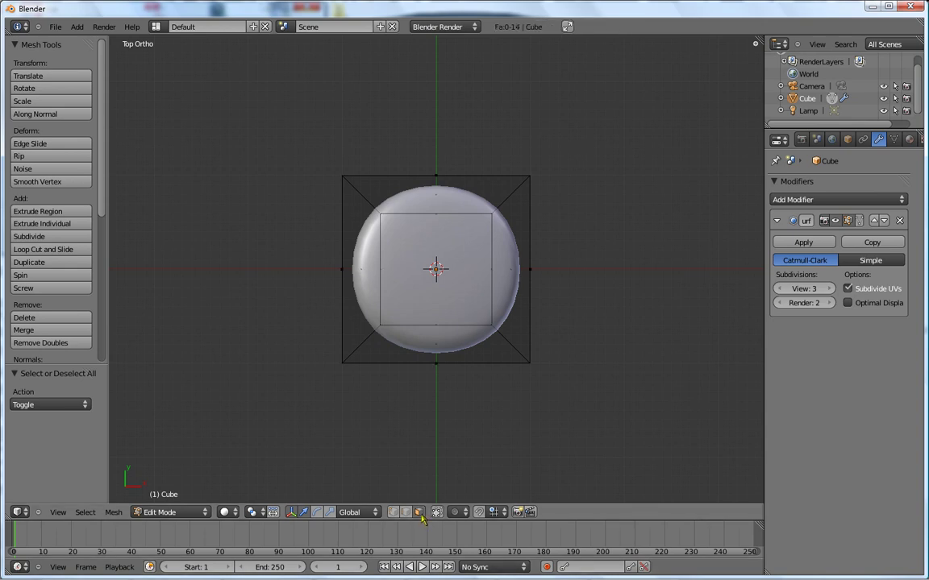
# Extrude the cup's top face in place and scale it to 0.758 to form a rim.
pyautogui.moveTo(515, 389); pyautogui.dragTo(563, 259, button='middle')
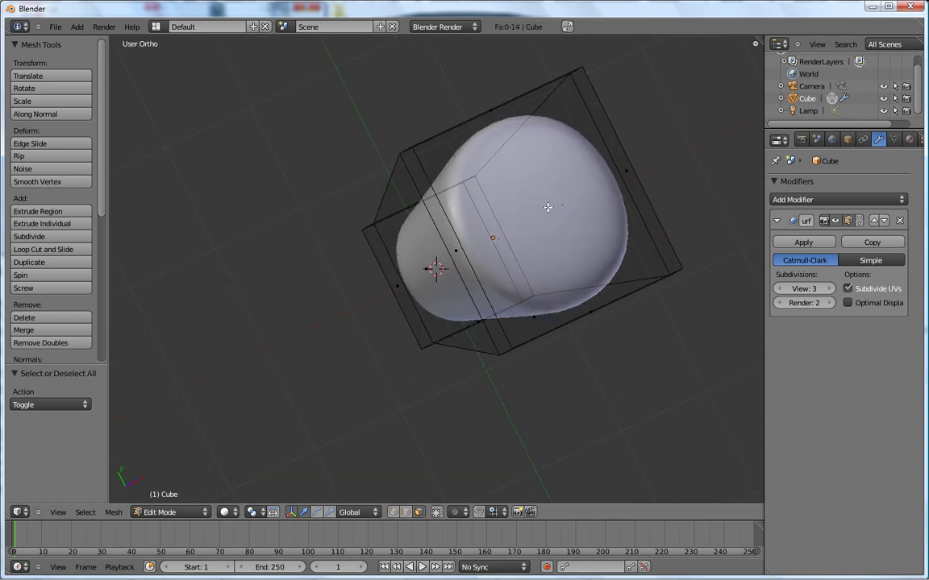
pyautogui.rightClick(559, 207)
pyautogui.press('KP_7')
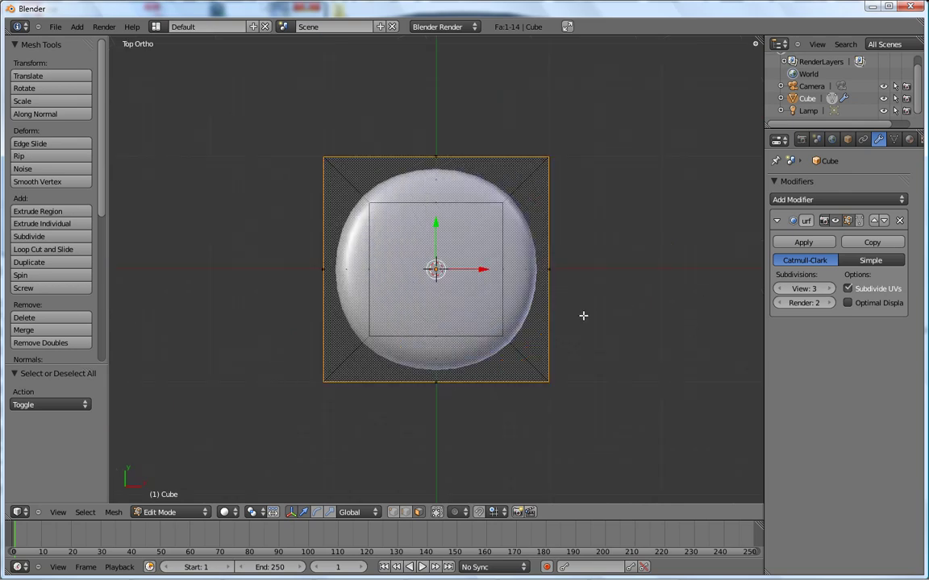
pyautogui.press('e')
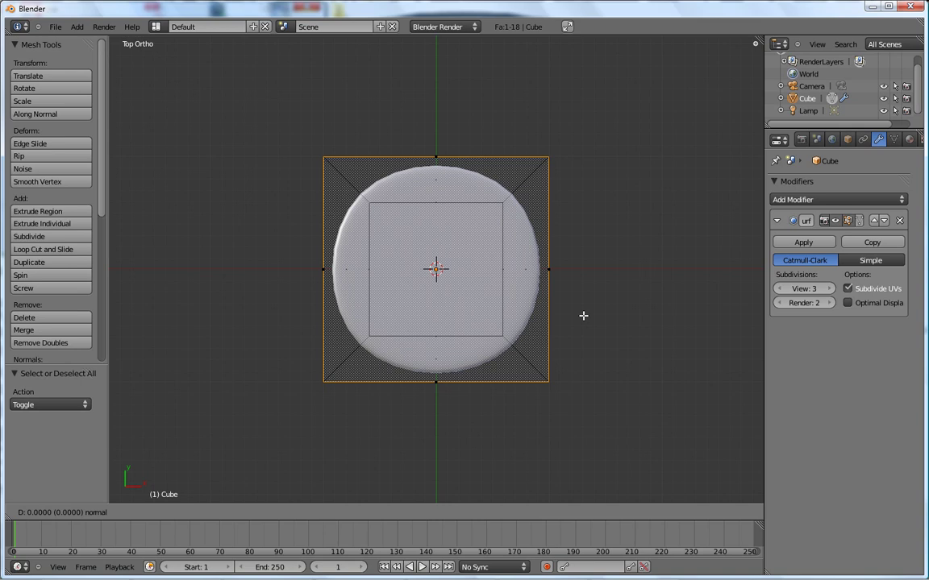
pyautogui.rightClick(583, 315)
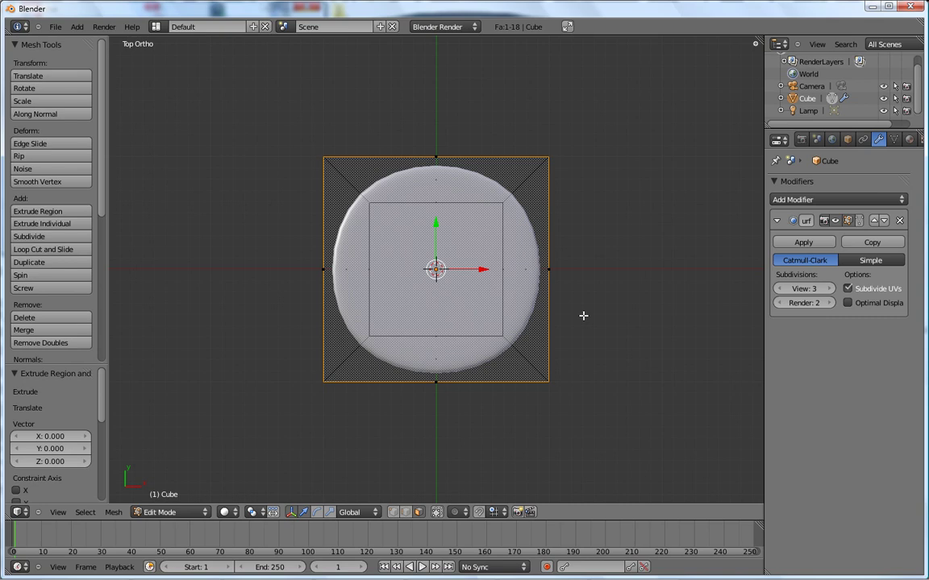
pyautogui.press('s')
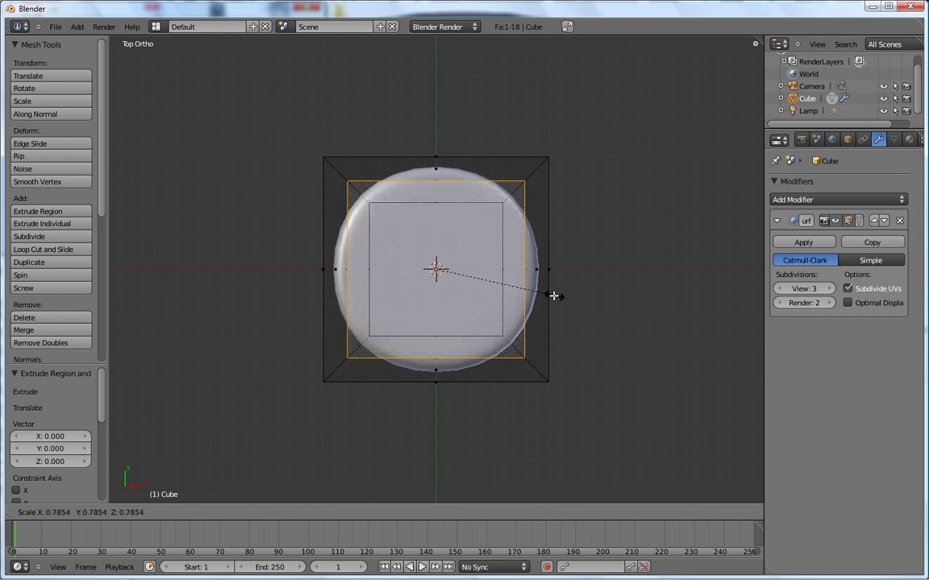
pyautogui.click(551, 294)
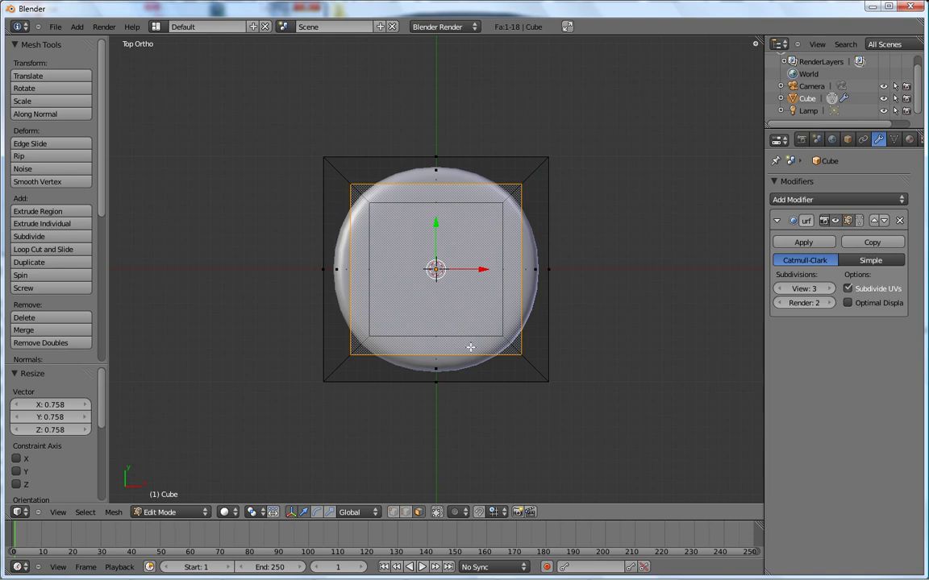
pyautogui.press('KP_3')
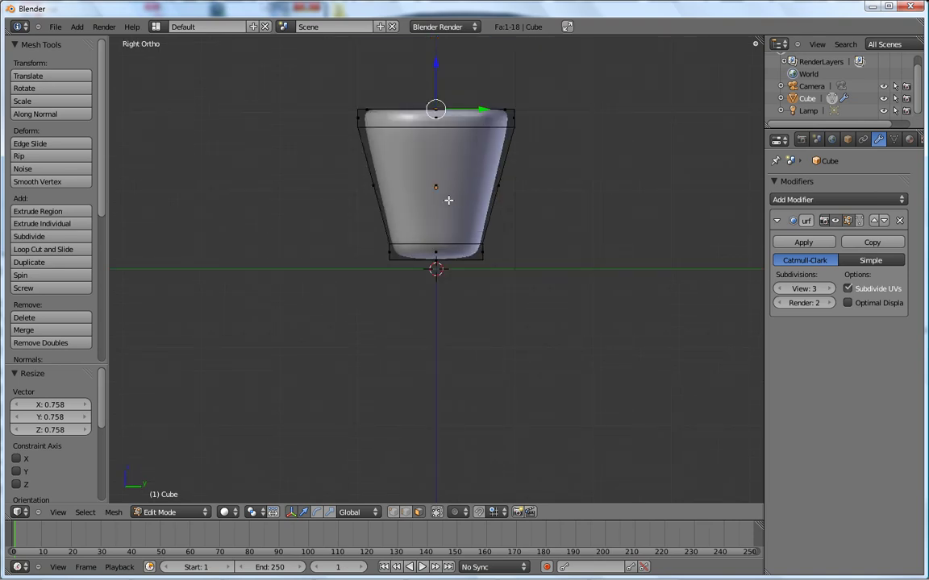
# Extrude the inner face down 1.63, scale it to 0.608, and lower it 0.14 along Z.
pyautogui.press('e')
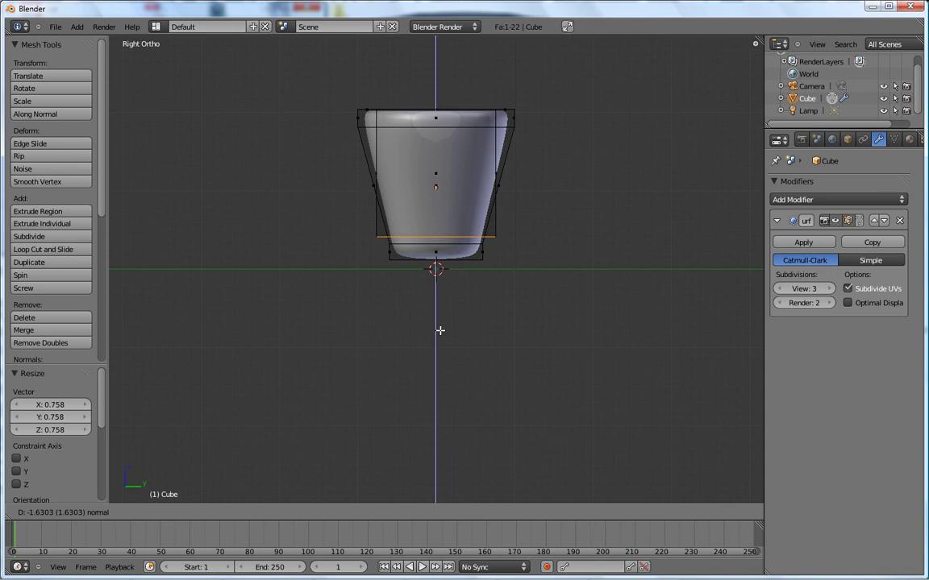
pyautogui.click(440, 330)
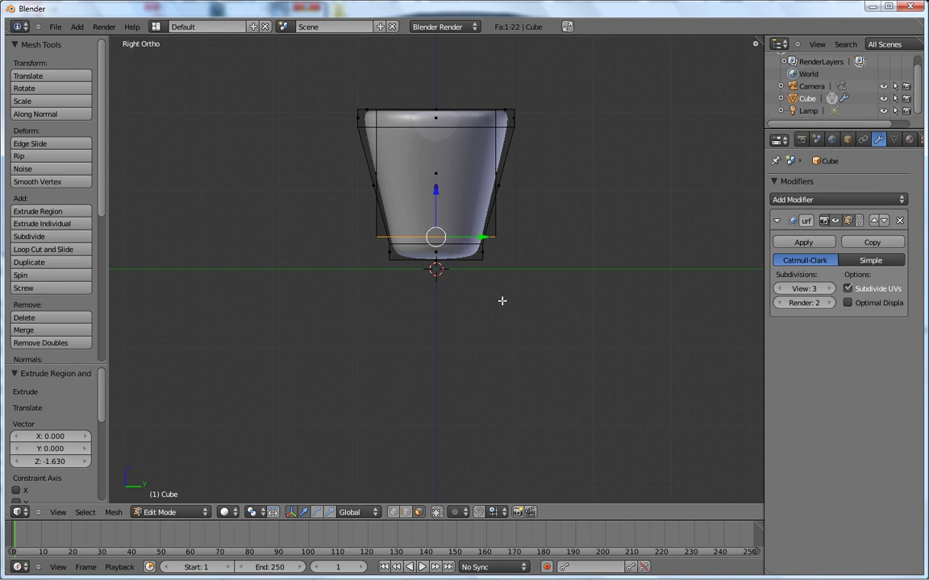
pyautogui.press('s')
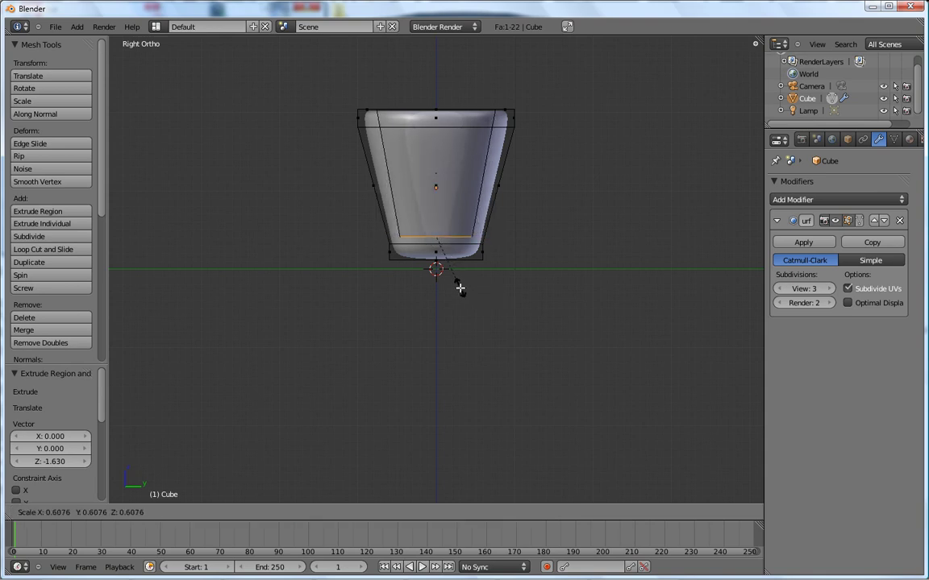
pyautogui.click(459, 288)
pyautogui.press('g')
pyautogui.press('z')
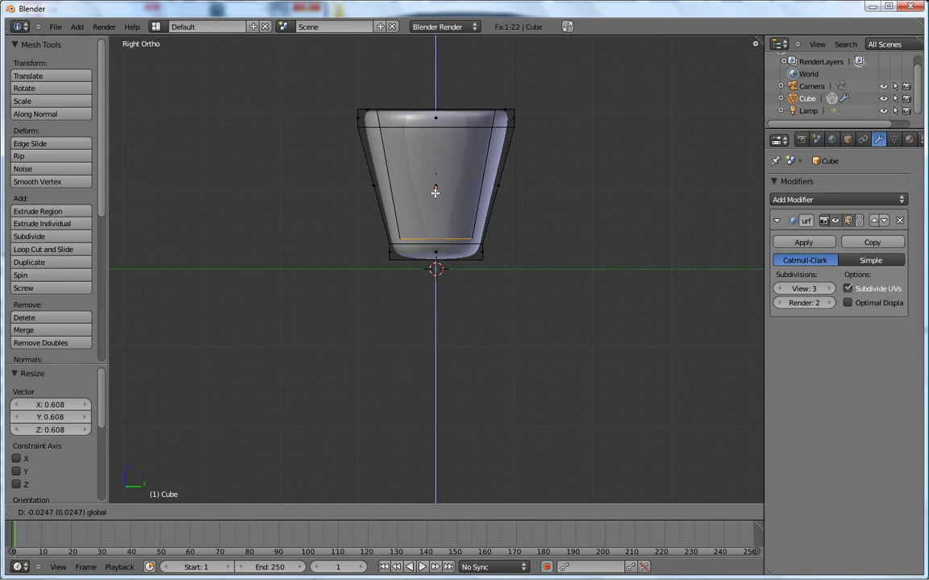
pyautogui.click(435, 201)
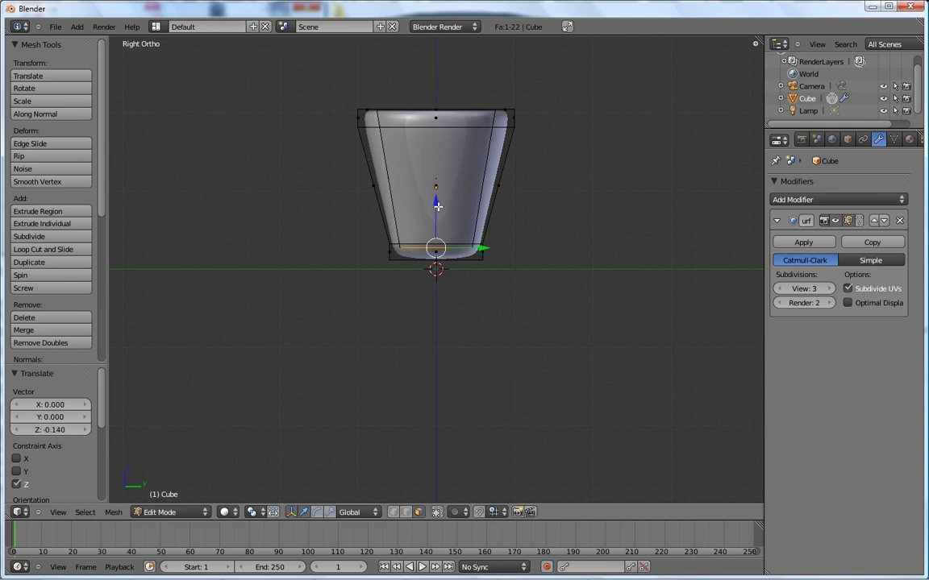
pyautogui.press('Tab')
# Orbit in Object Mode to look down into the smooth, hollow cup.
pyautogui.moveTo(445, 203)
pyautogui.mouseDown(button='middle')
pyautogui.moveTo(436, 360)
pyautogui.moveTo(519, 399)
pyautogui.moveTo(512, 307)
pyautogui.moveTo(435, 265)
pyautogui.moveTo(356, 247)
pyautogui.moveTo(330, 385)
pyautogui.moveTo(431, 356)
pyautogui.moveTo(460, 385)
pyautogui.moveTo(450, 325)
pyautogui.mouseUp(button='middle')
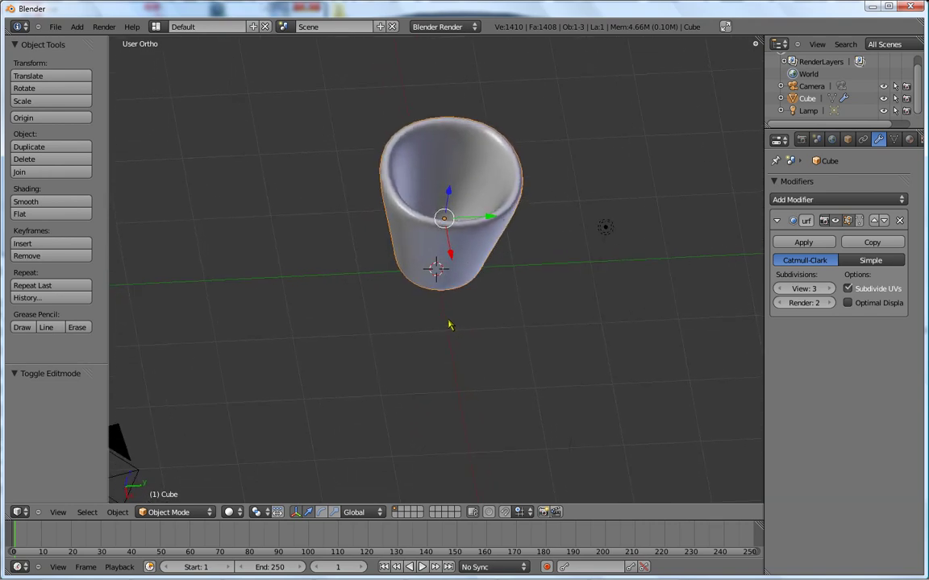